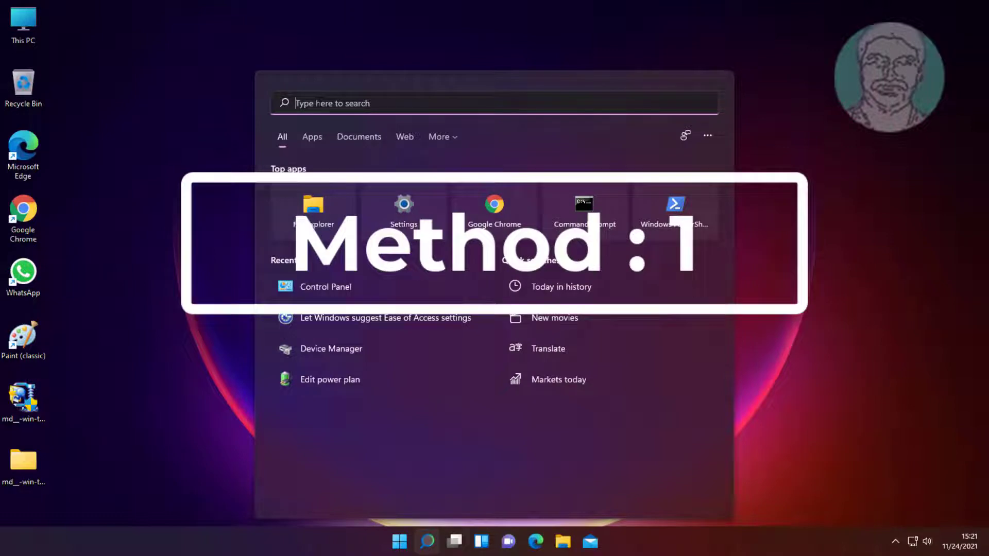
Search Windows for "services" and open the Services app.
type("s")
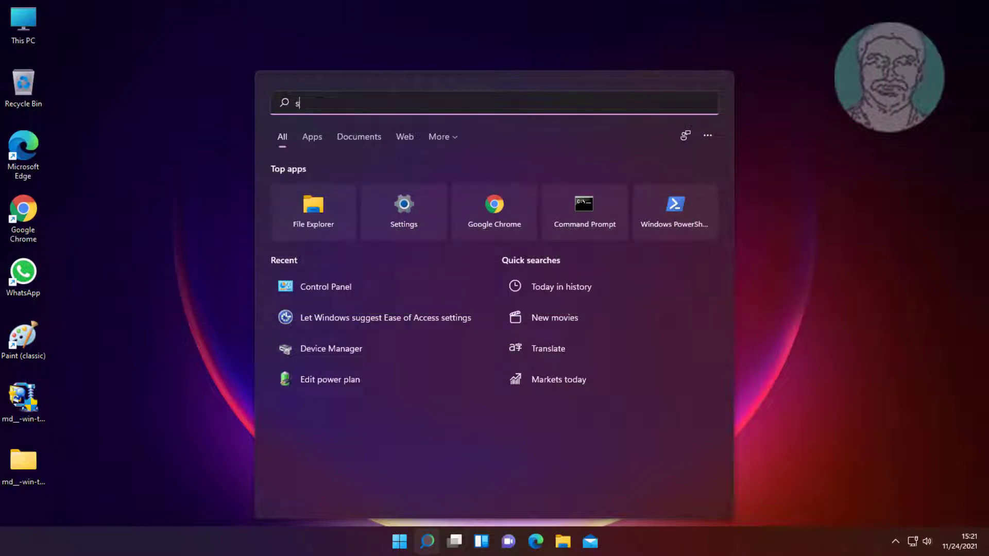
type("erv")
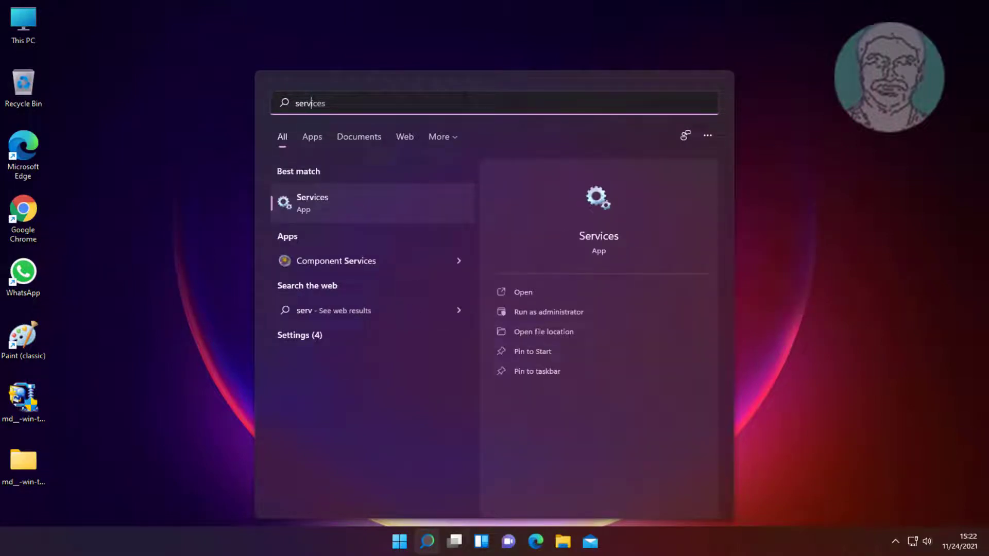
type("ices")
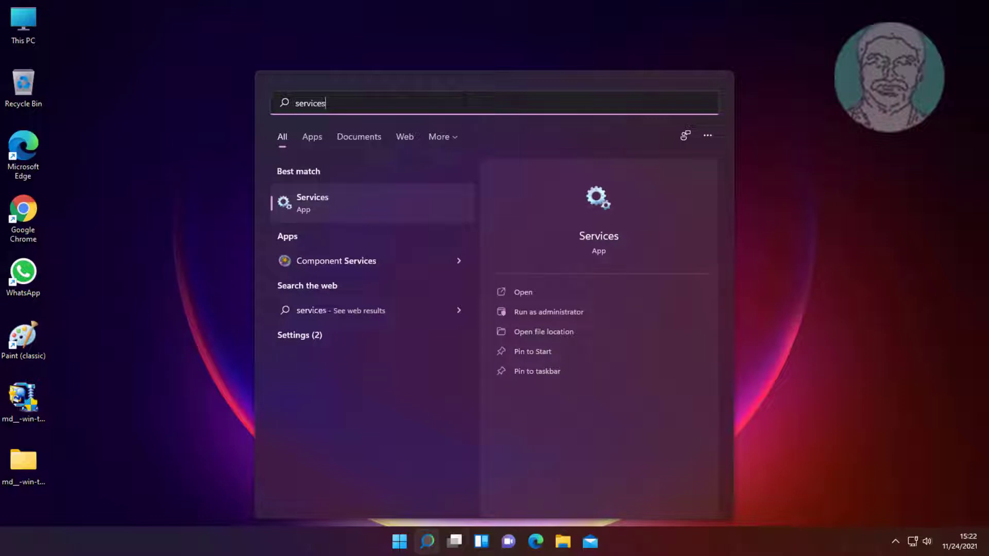
left_click(309, 212)
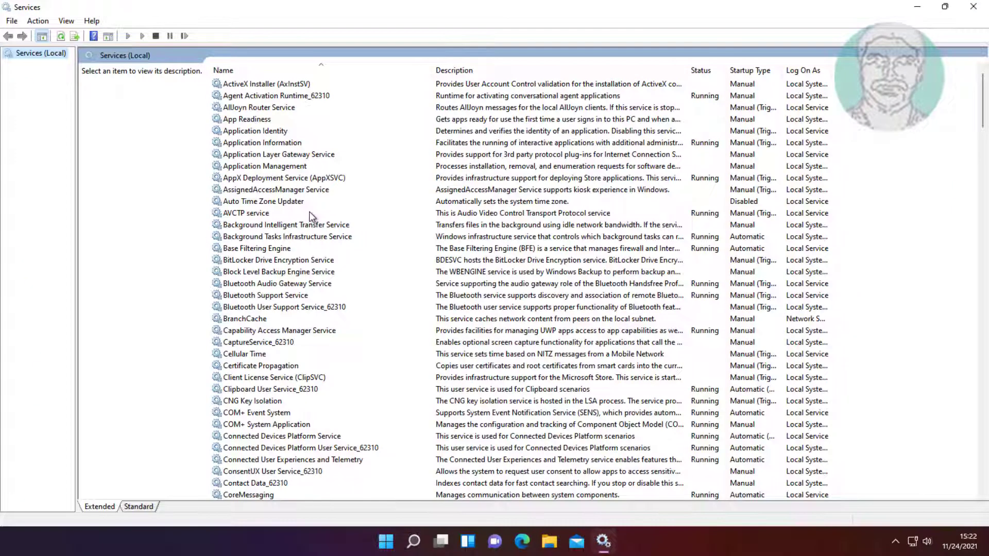
Find the Windows Update service in the services list and open its properties.
left_click(270, 263)
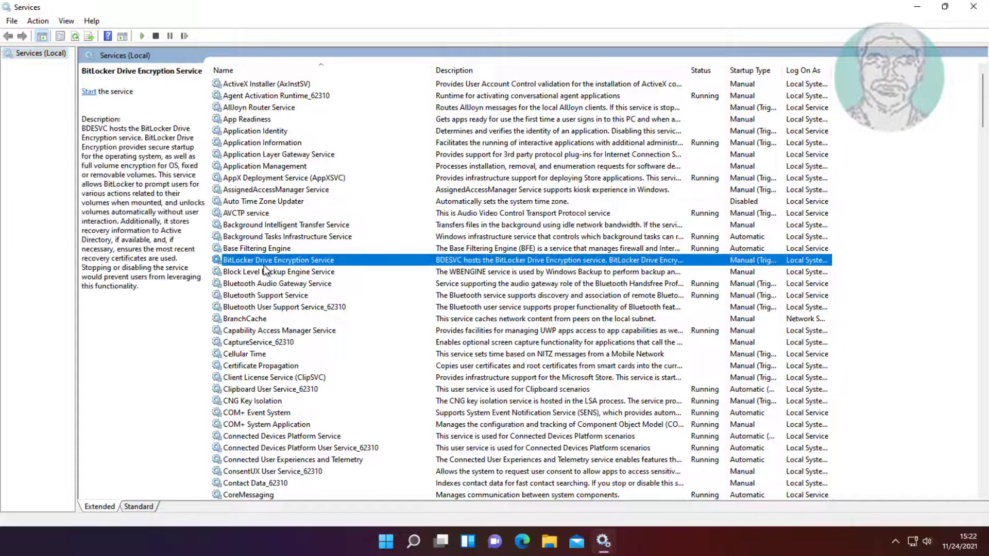
key("w")
scroll(314, 388, "down", 6)
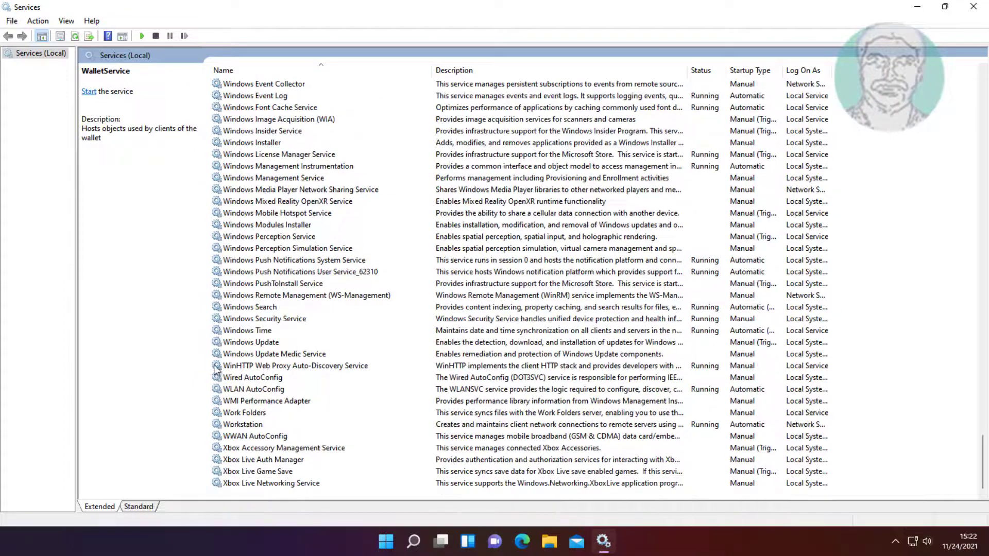
left_click(277, 344)
double_click(276, 344)
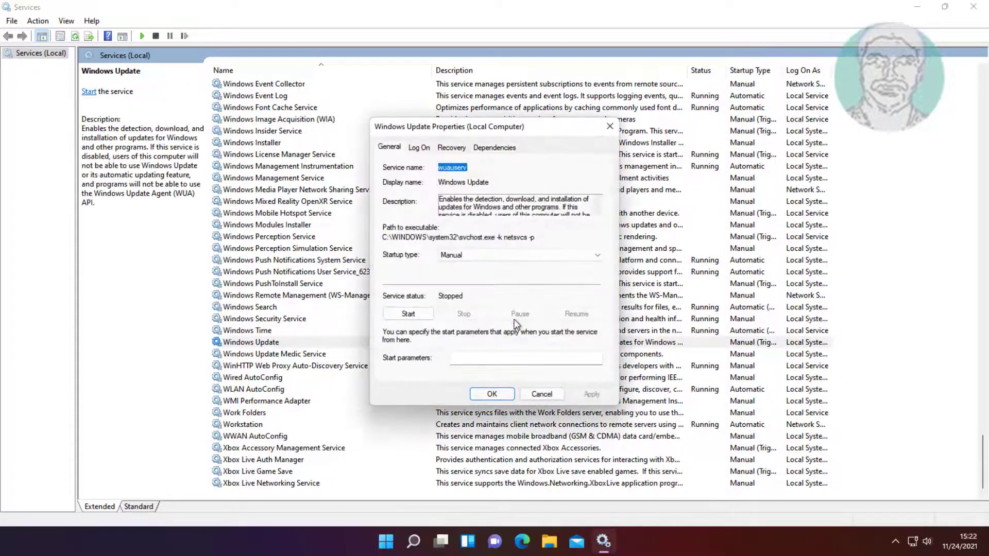
Set the Windows Update service's startup type to Automatic, start the service, and confirm the properties.
left_click(495, 255)
left_click(464, 273)
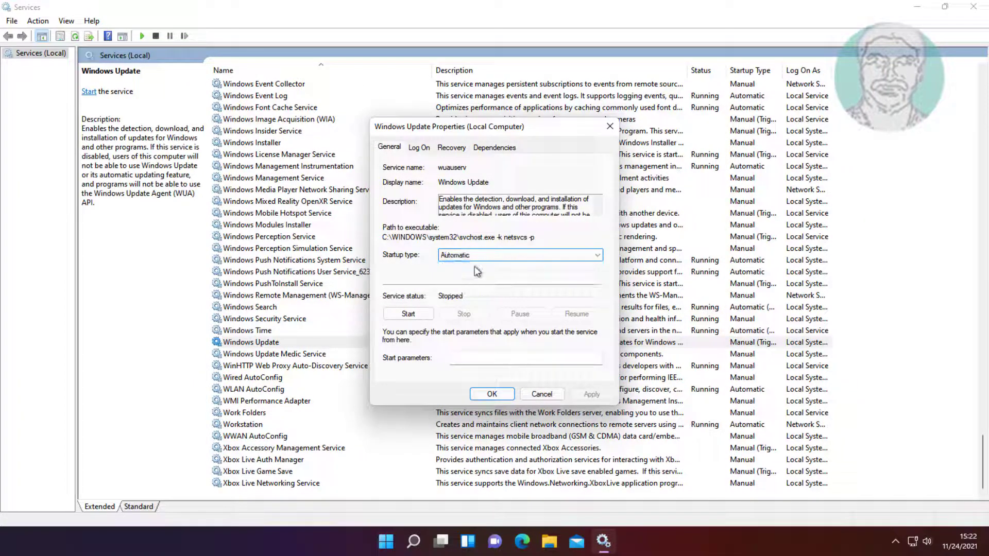
left_click(414, 314)
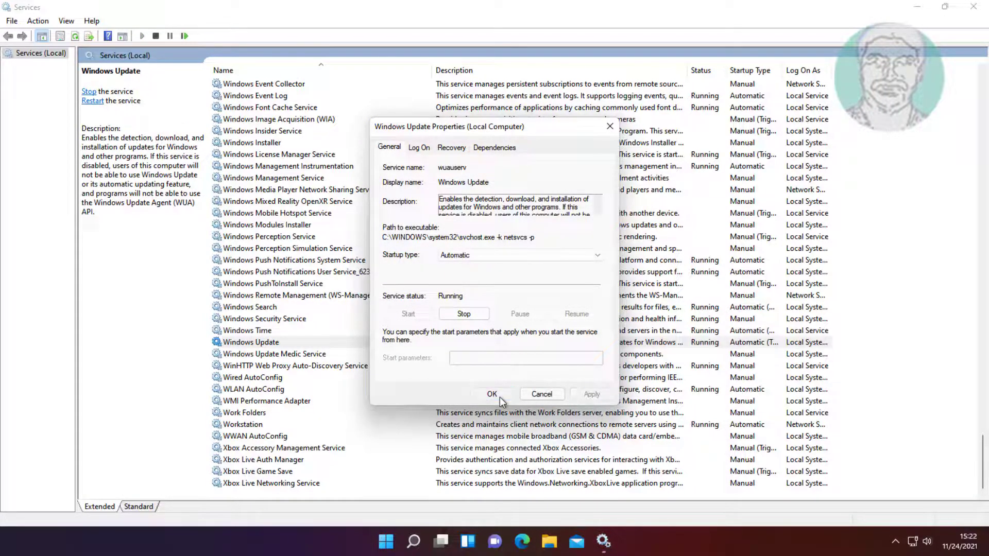
left_click(499, 397)
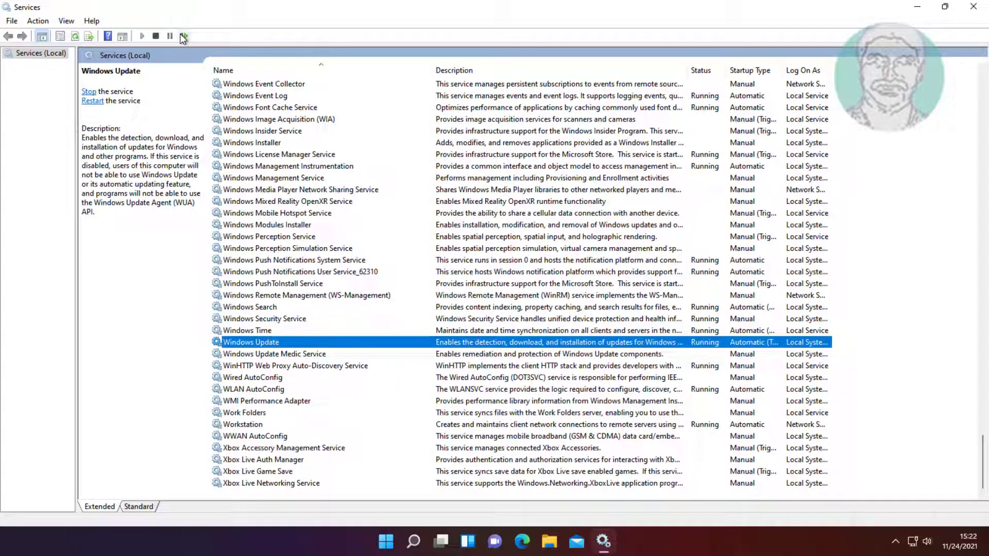
Restart the Windows Update service and close the Services window.
left_click(183, 37)
left_click(975, 5)
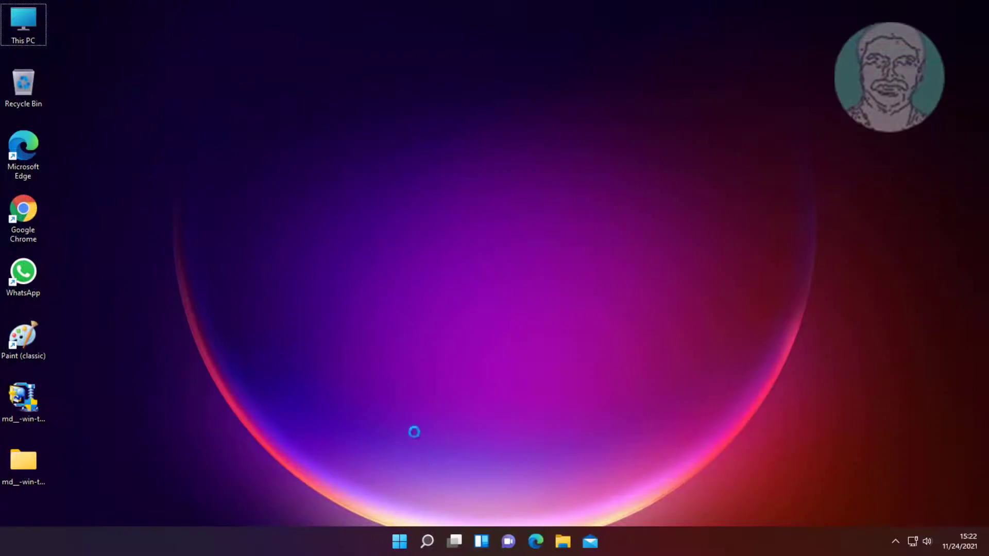
Open Windows Settings and go to Other troubleshooters within the system's Troubleshoot settings.
left_click(400, 542)
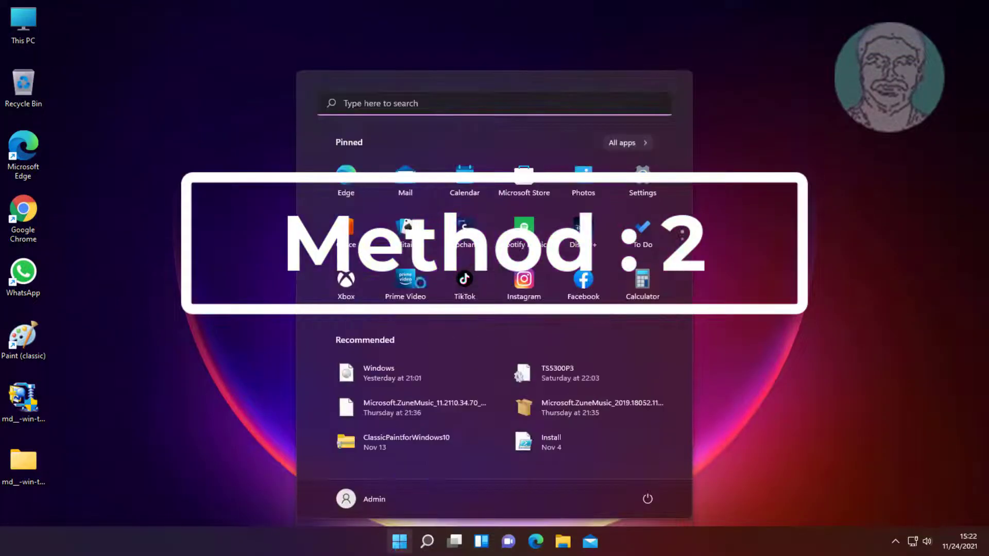
left_click(643, 183)
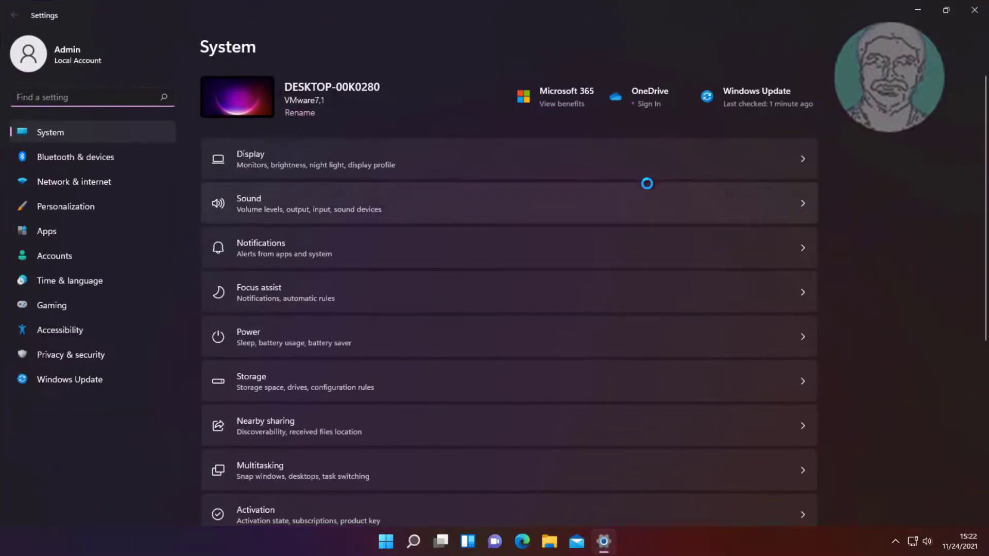
scroll(309, 397, "down", 5)
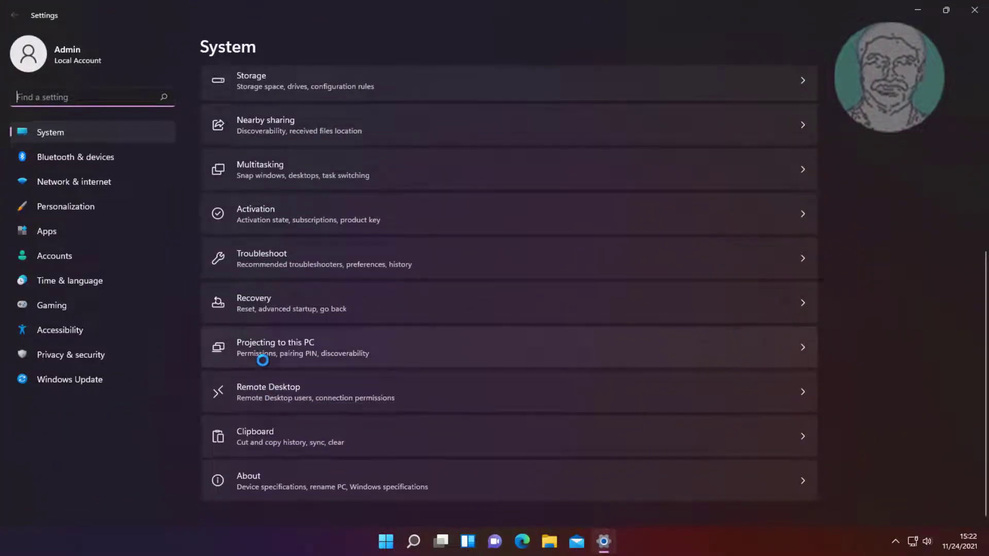
left_click(296, 265)
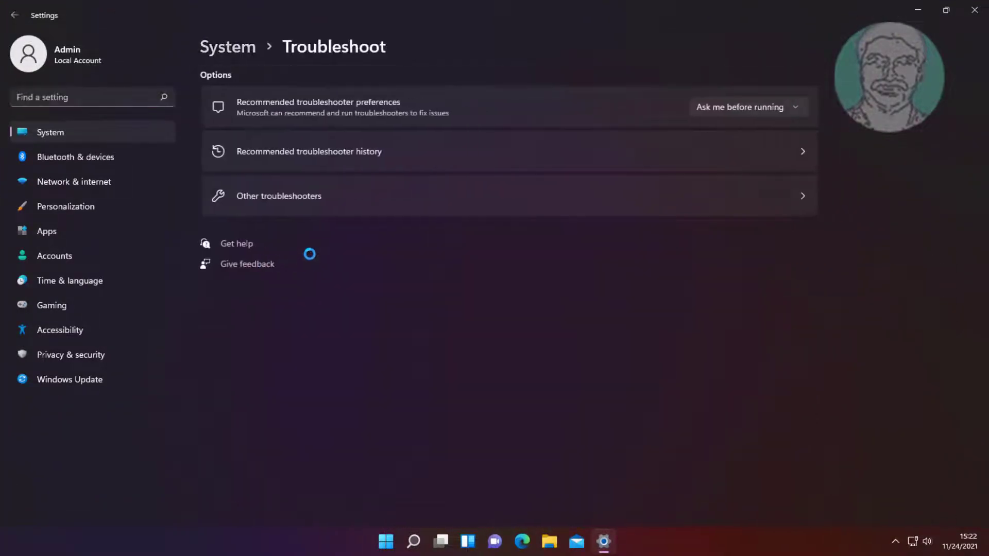
left_click(328, 204)
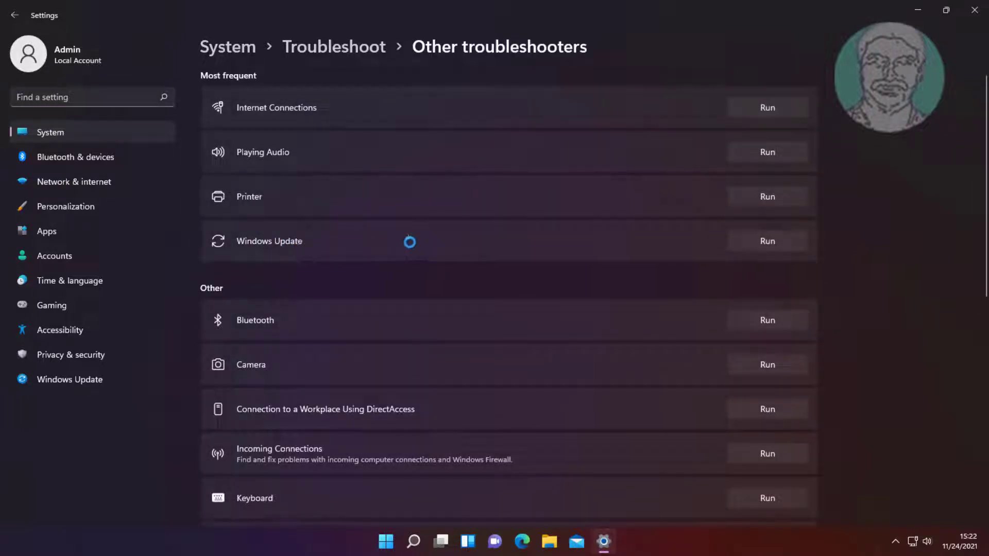
Run the Windows Update troubleshooter, then close it and Settings once it has completed.
left_click(758, 242)
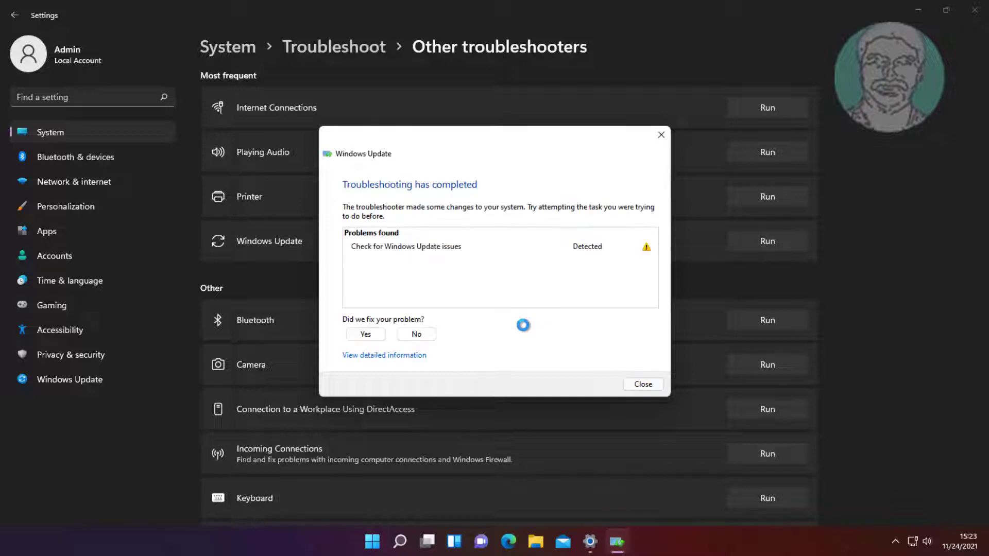
left_click(650, 385)
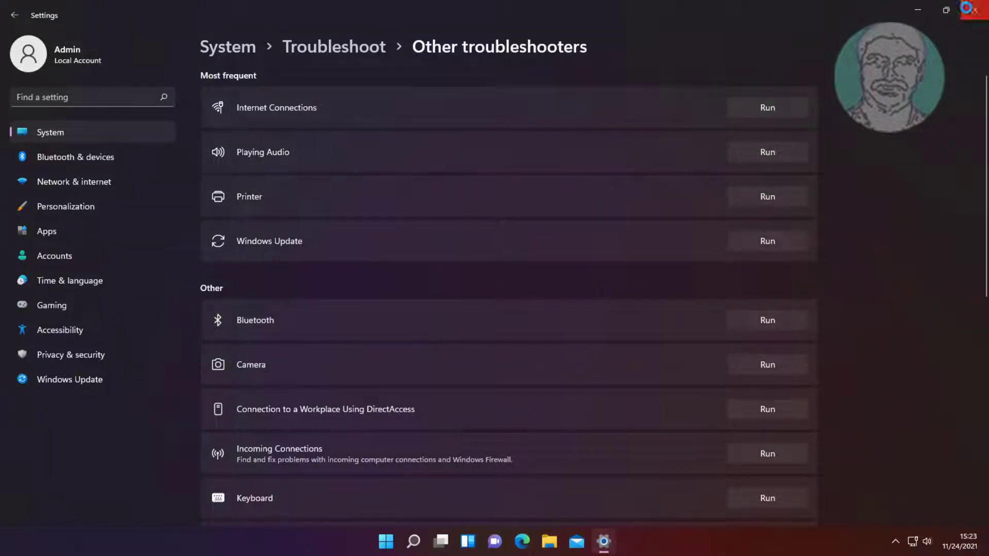
left_click(974, 10)
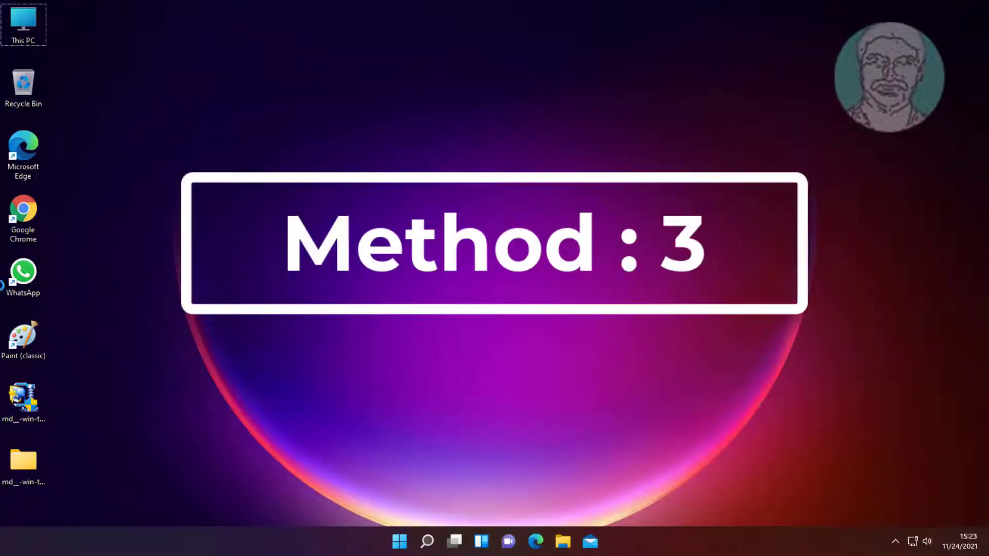
double_click(23, 216)
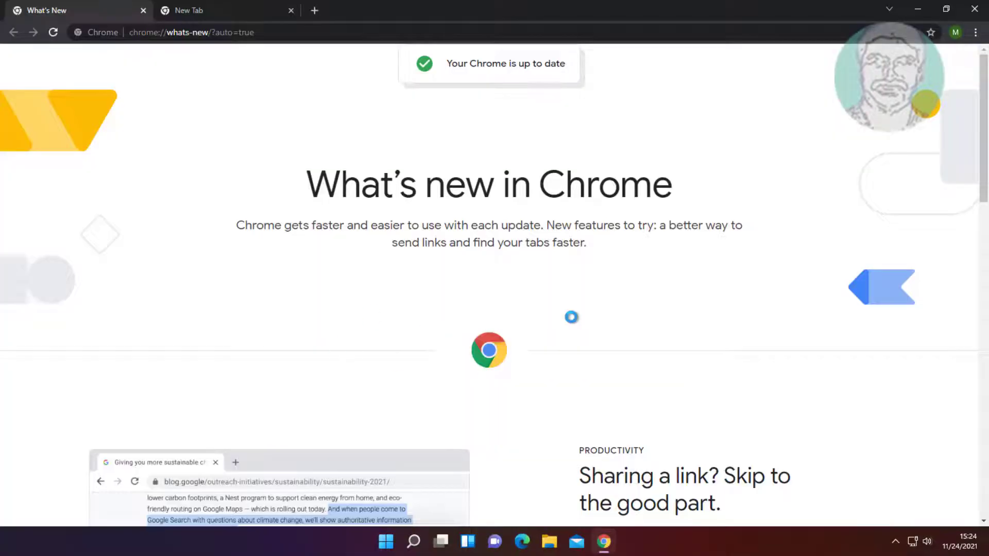
left_click(285, 33)
right_click(216, 29)
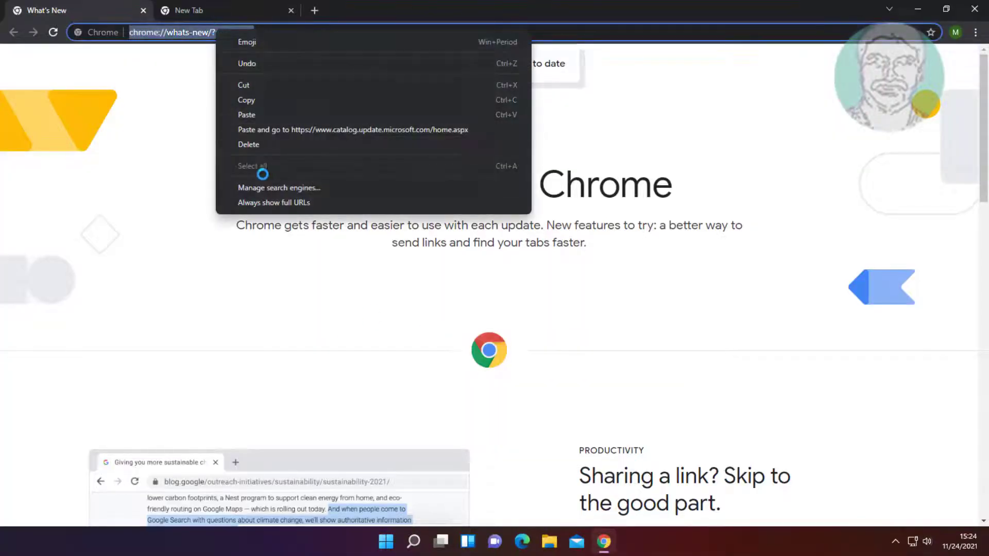
left_click(296, 128)
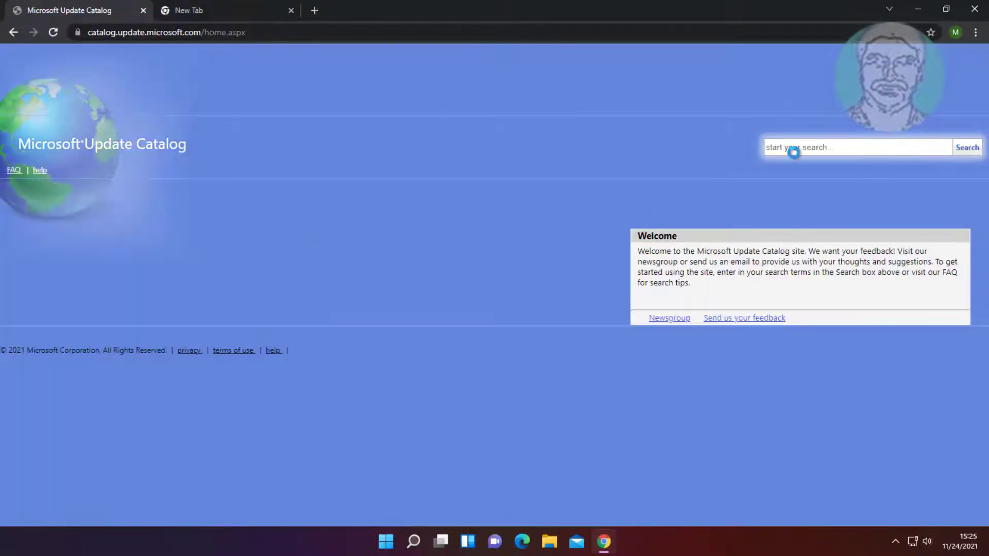
Search the Microsoft Update Catalog for kb5007262.
left_click(794, 149)
type("kb5007262")
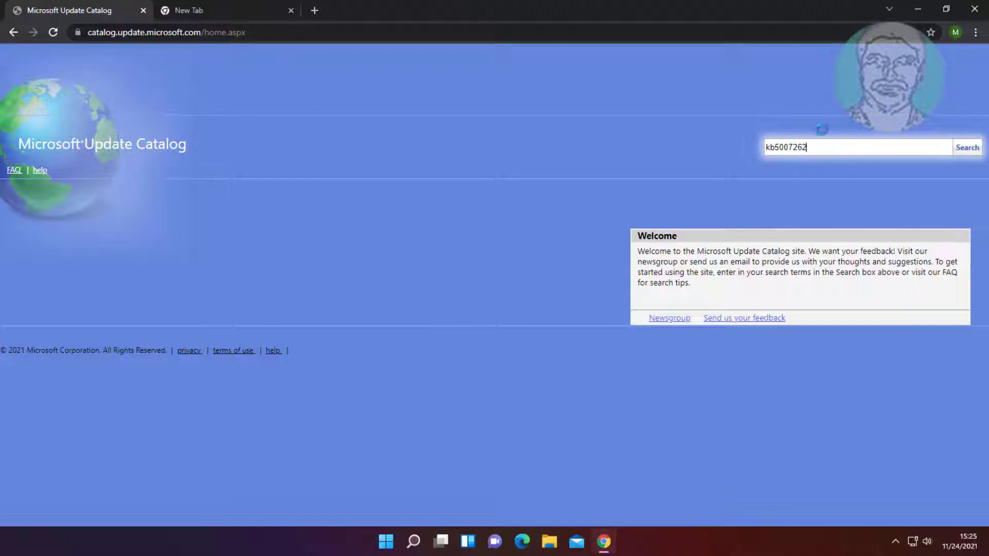
left_click(974, 147)
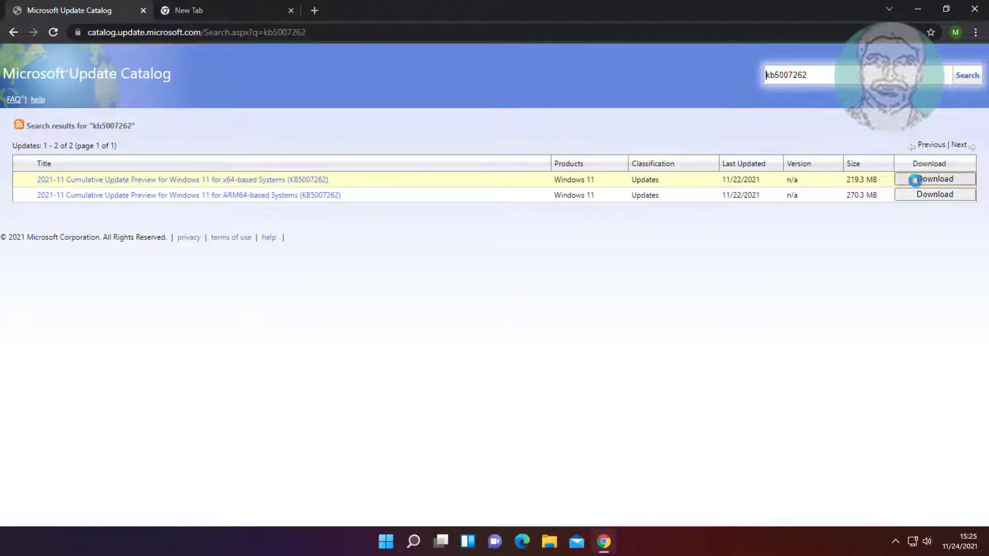
Download the KB5007262 package for x64-based Windows 11 systems to the Downloads folder, keeping the file despite the security block.
left_click(918, 179)
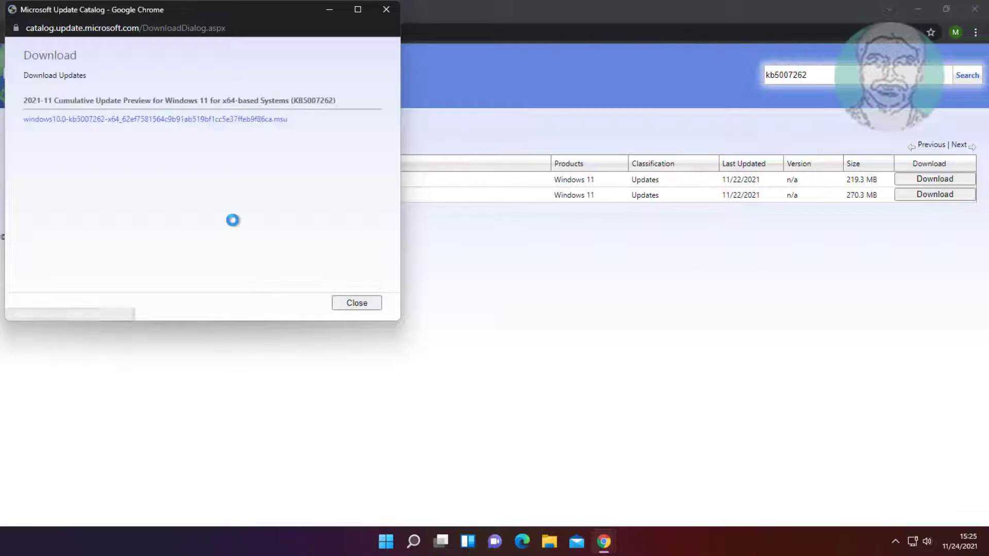
right_click(213, 121)
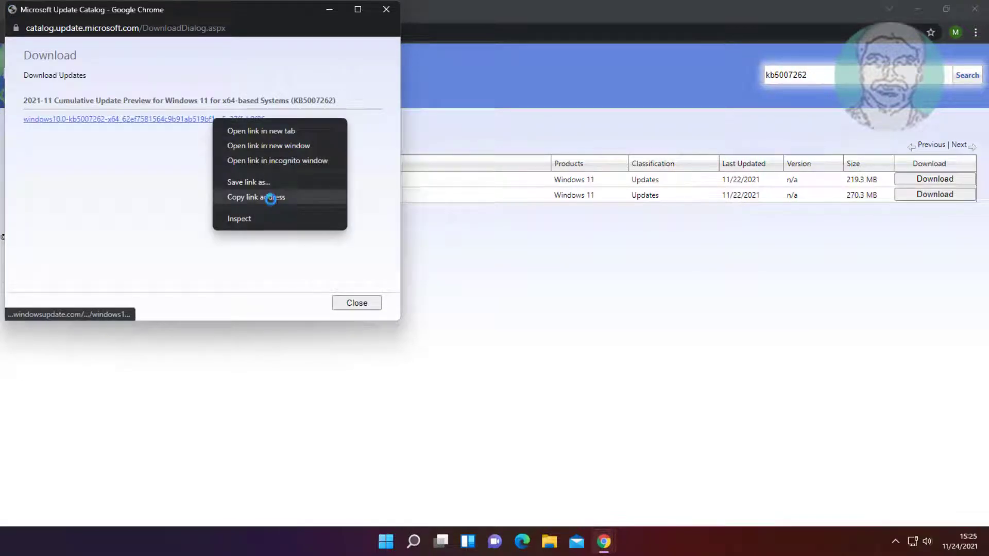
left_click(267, 183)
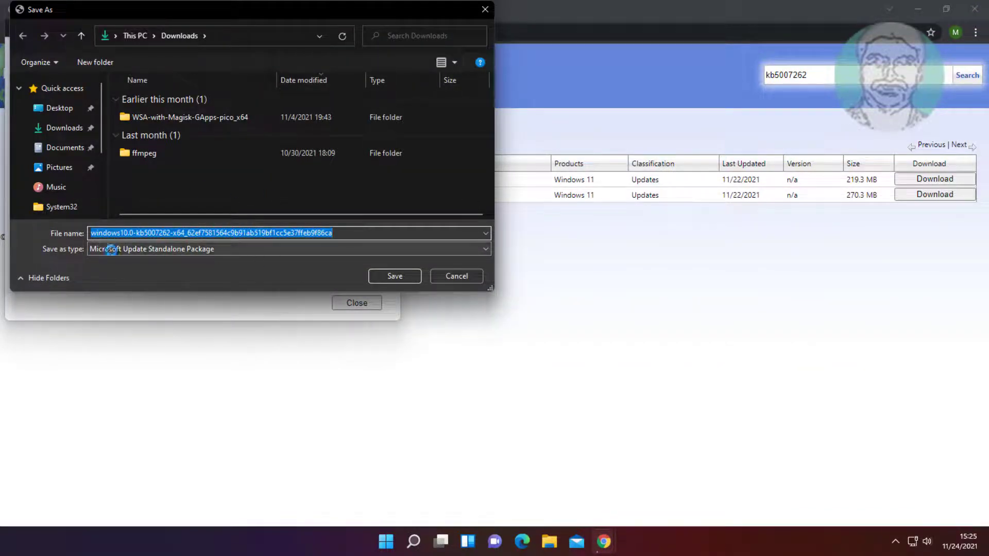
left_click(380, 276)
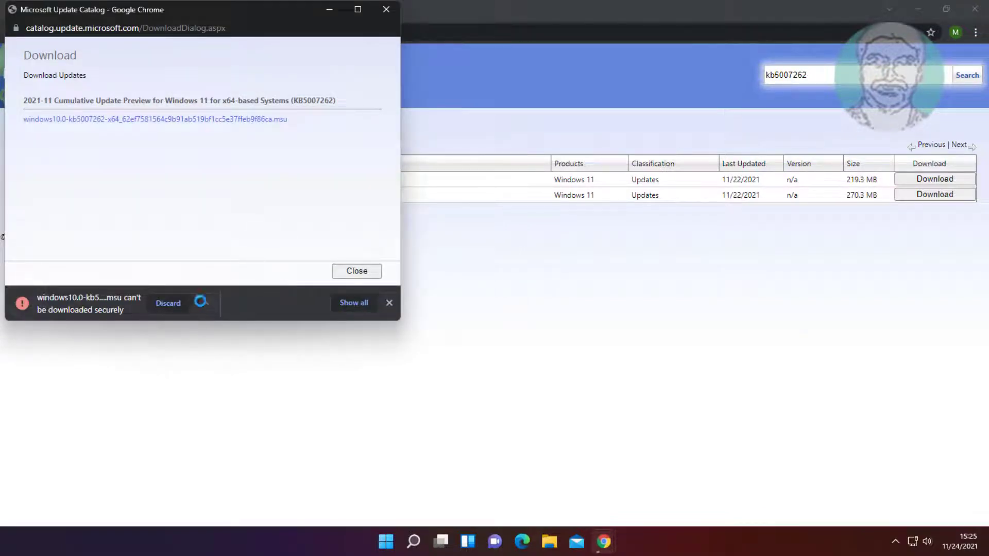
left_click(205, 303)
left_click(221, 328)
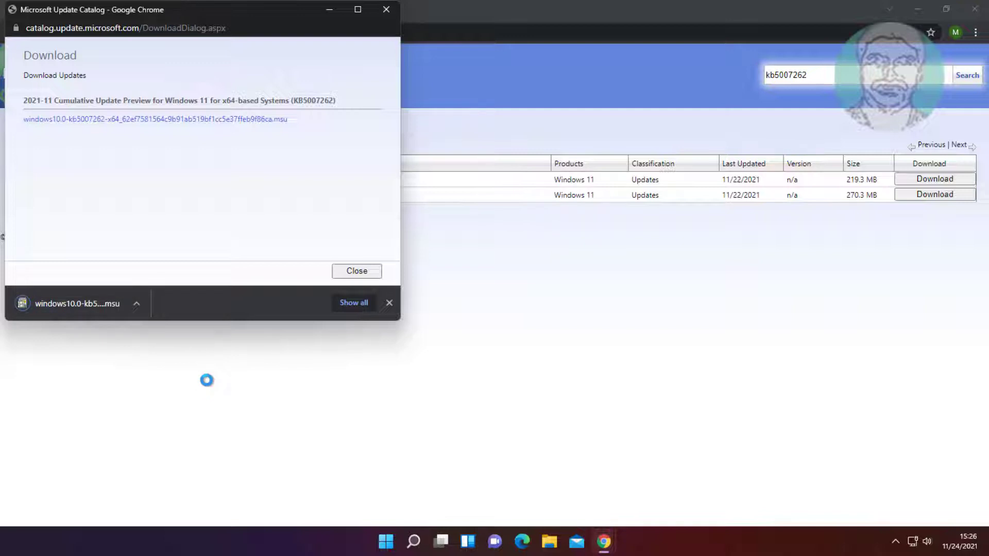
Install the downloaded KB5007262 update with the Windows Update Standalone Installer and restart the computer.
left_click(94, 304)
left_click(329, 9)
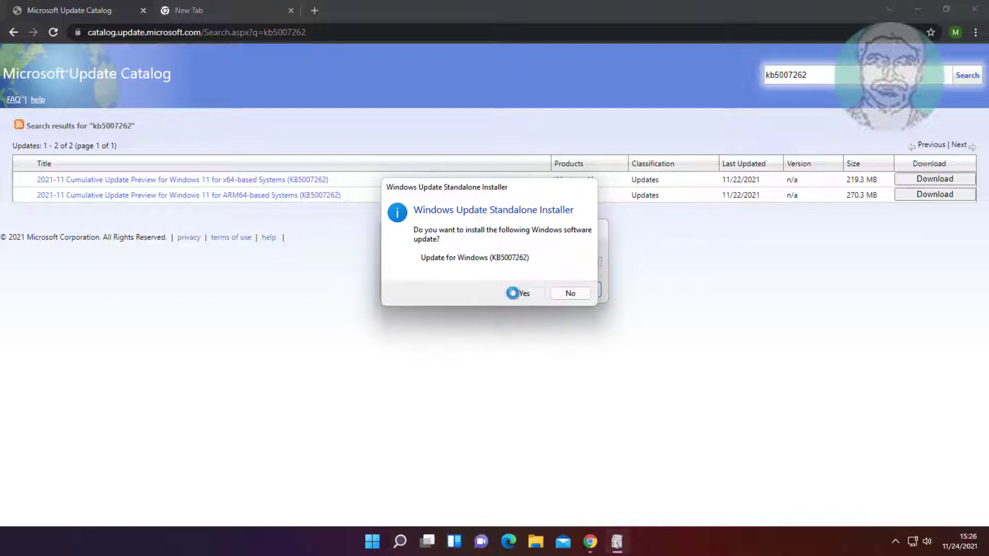
left_click(513, 293)
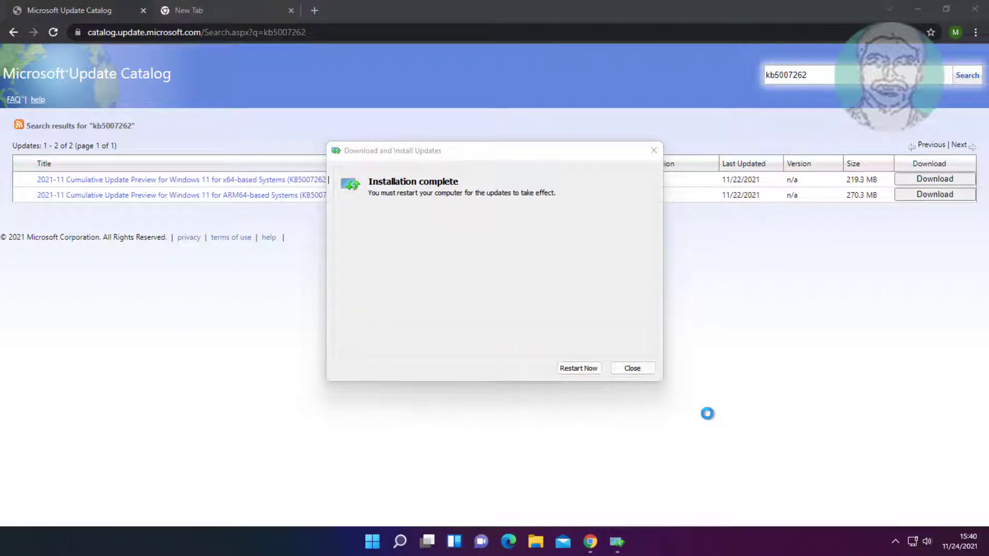
left_click(578, 368)
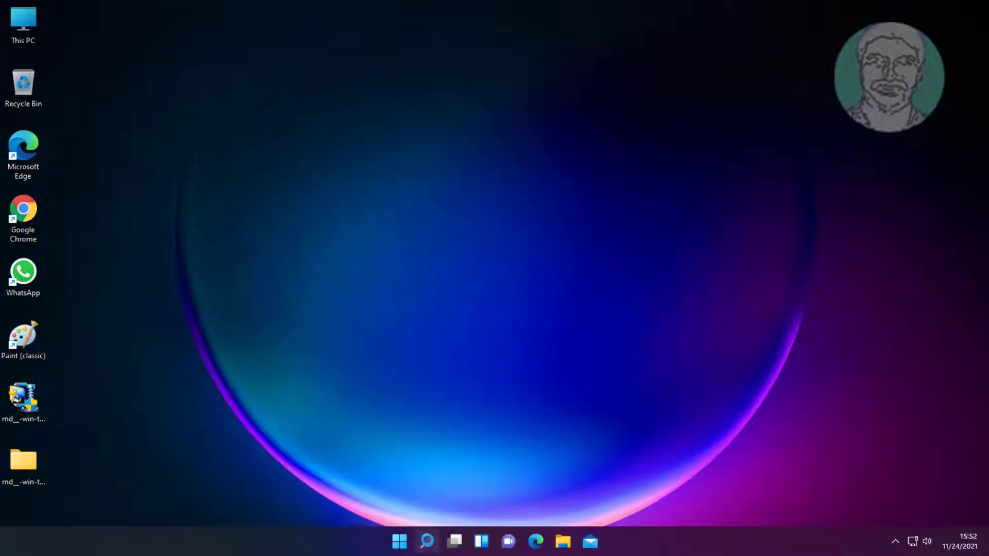
Find Command Prompt by searching for cmd, run it as administrator and approve the elevation request.
left_click(426, 542)
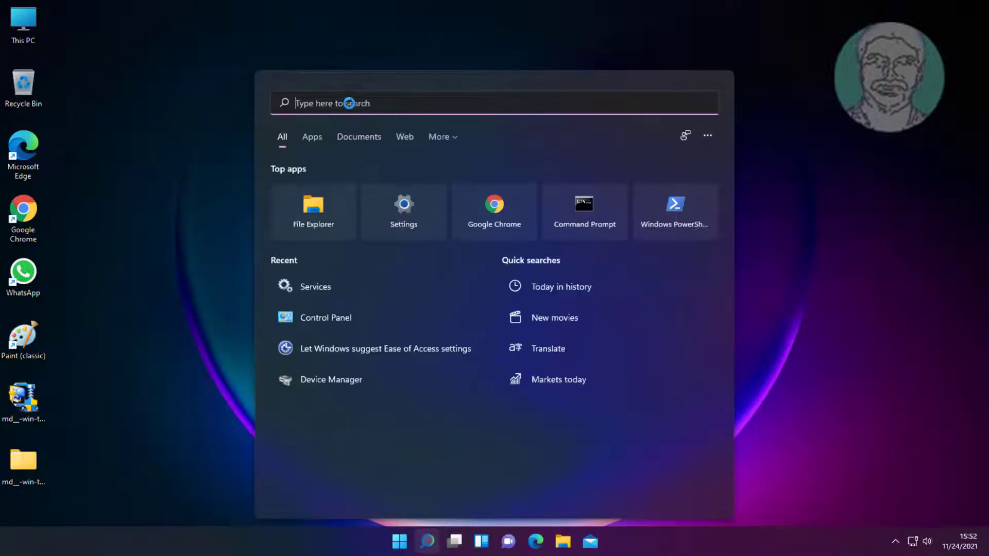
type("m")
key("BackSpace")
type("cmd")
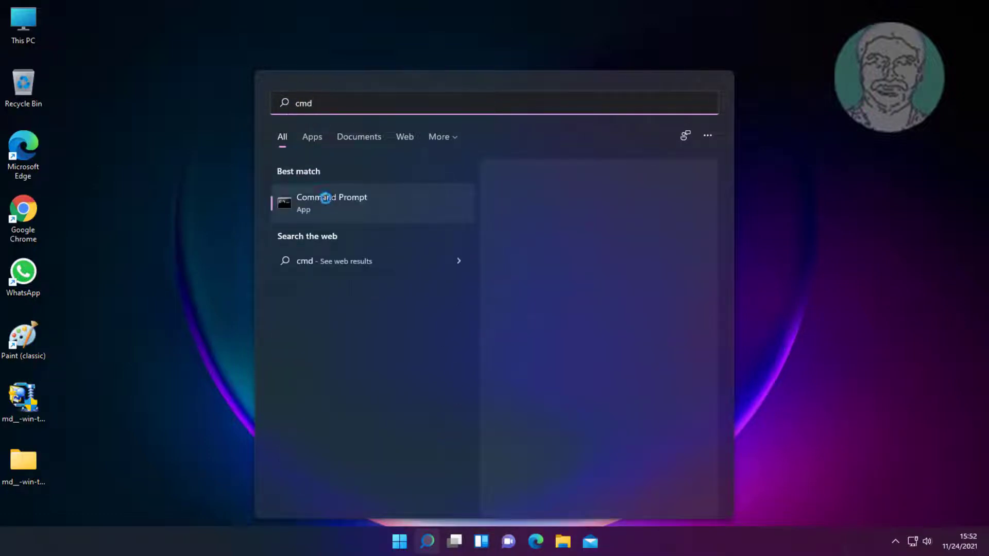
right_click(326, 200)
left_click(377, 215)
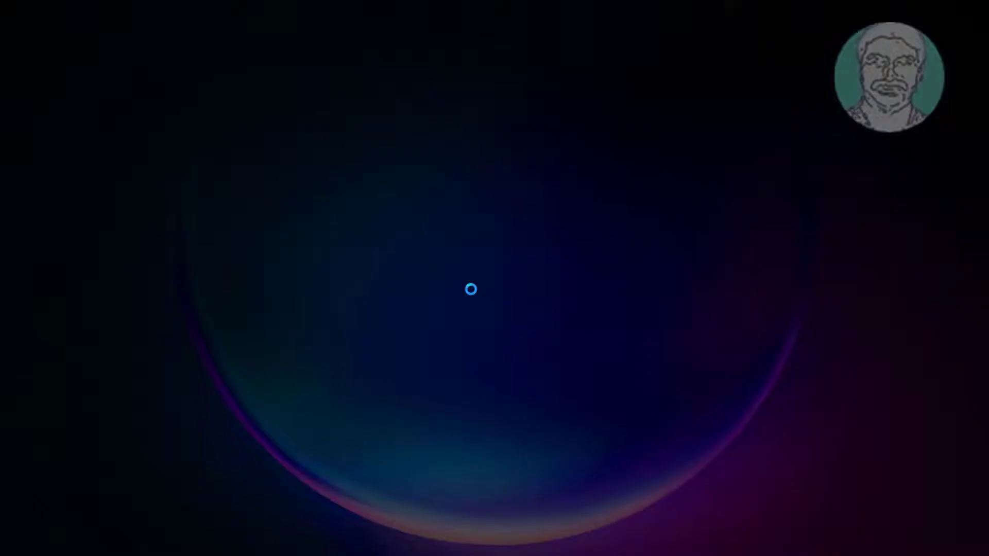
left_click(442, 360)
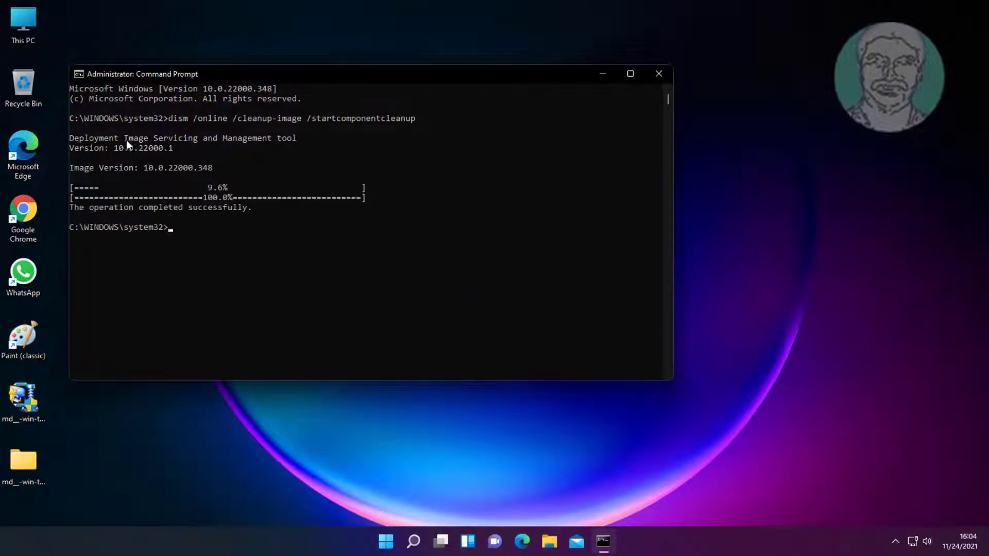
Run sfc /scannow in the elevated Command Prompt and let the system scan finish.
type("sfc /scannow")
key("Return")
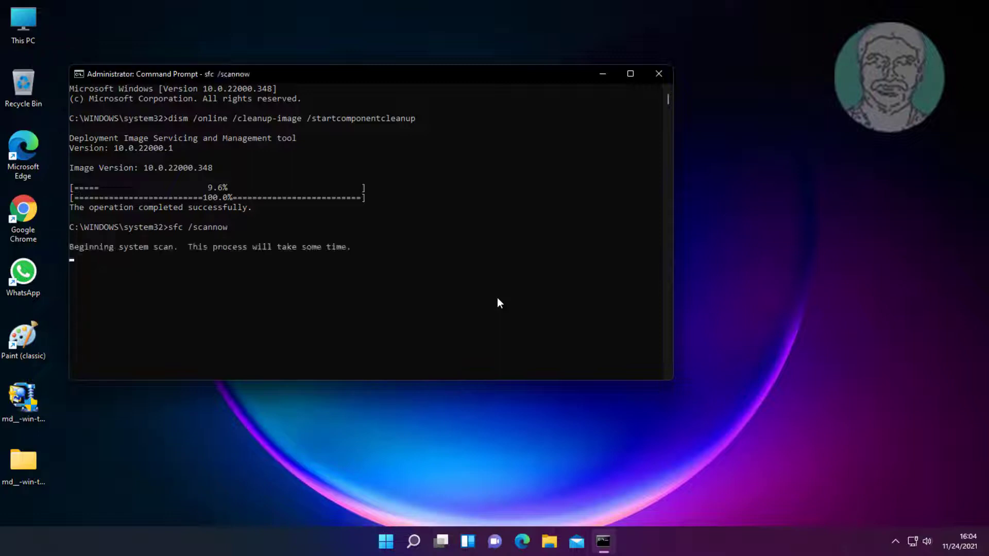
left_click(473, 315)
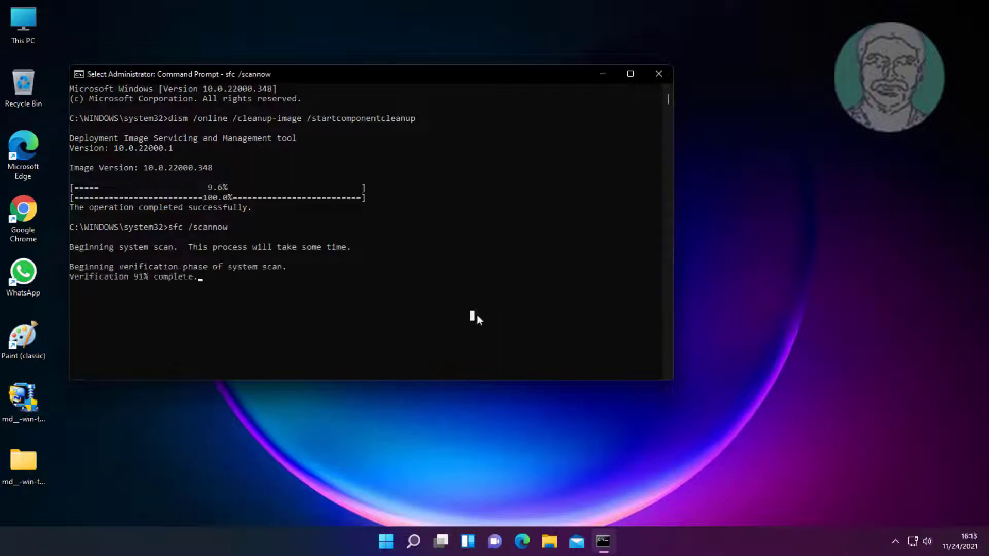
key("Escape")
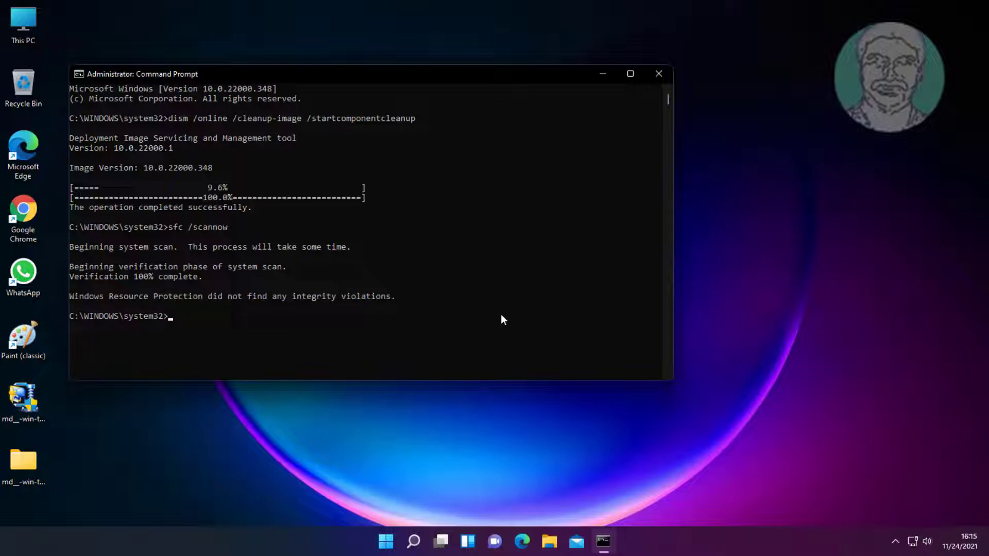
Run dism /online /cleanup-image /restorehealth to repair the Windows image.
type("dism/")
key("BackSpace")
type("/online/")
key("BackSpace")
type("/cleanup-")
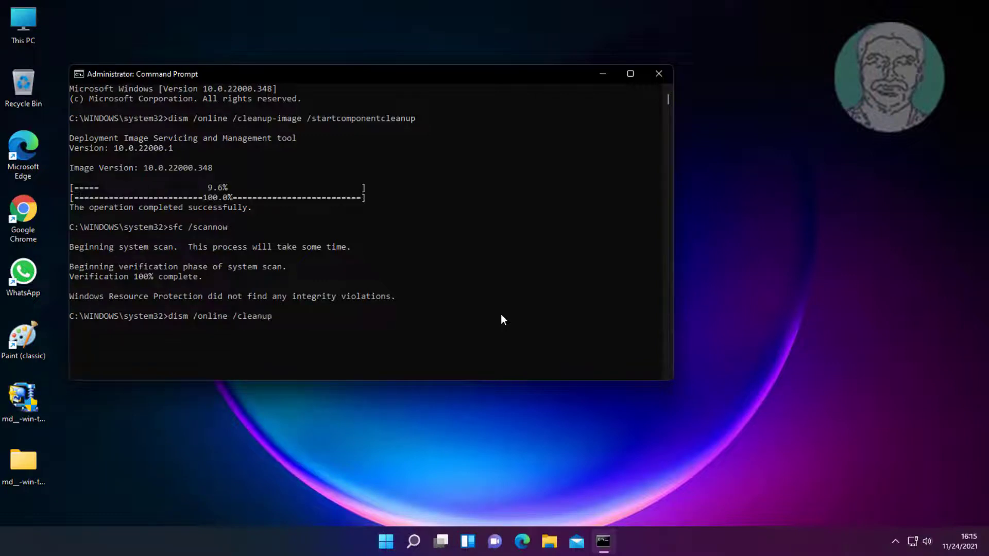
type("image /restorehealth")
key("Return")
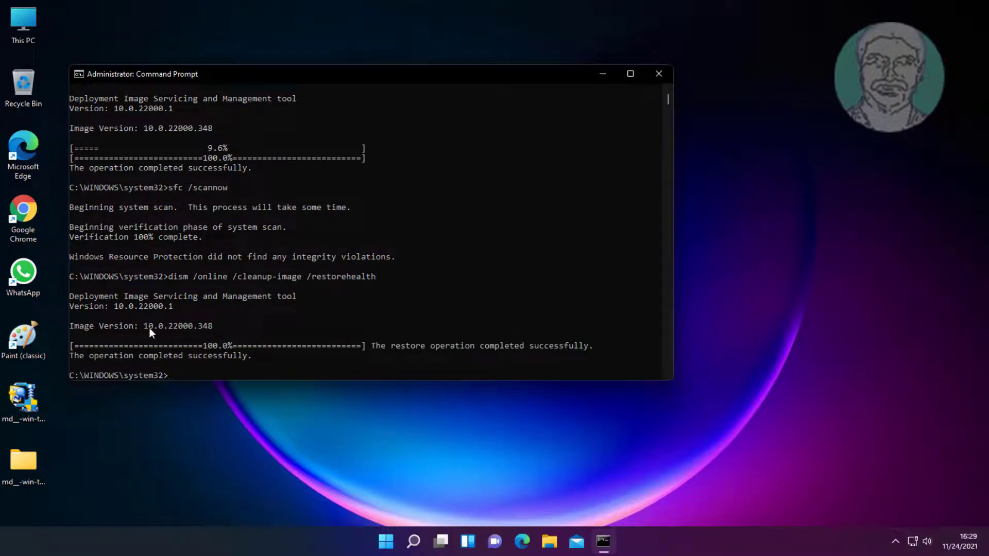
Exit the Command Prompt and restart the computer.
type("exit")
key("Return")
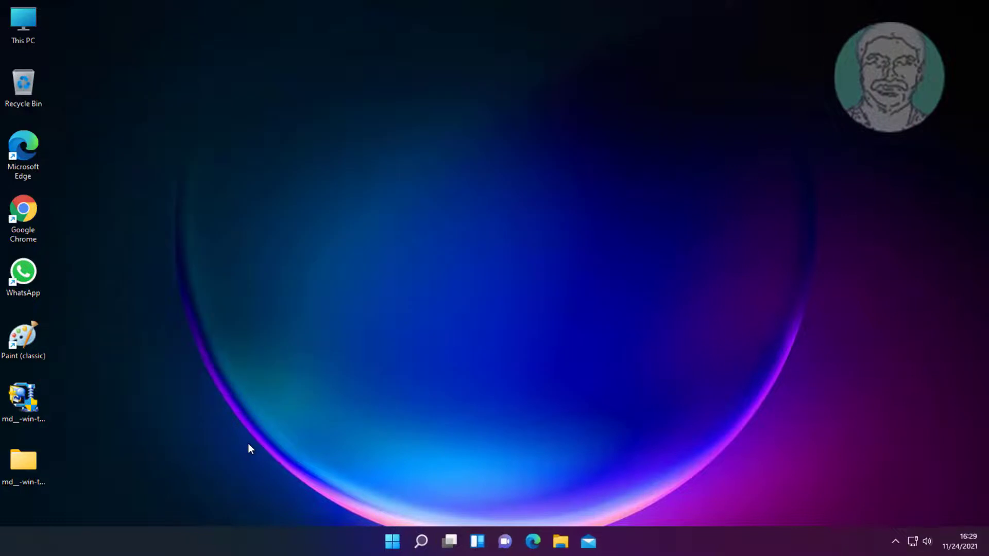
left_click(399, 541)
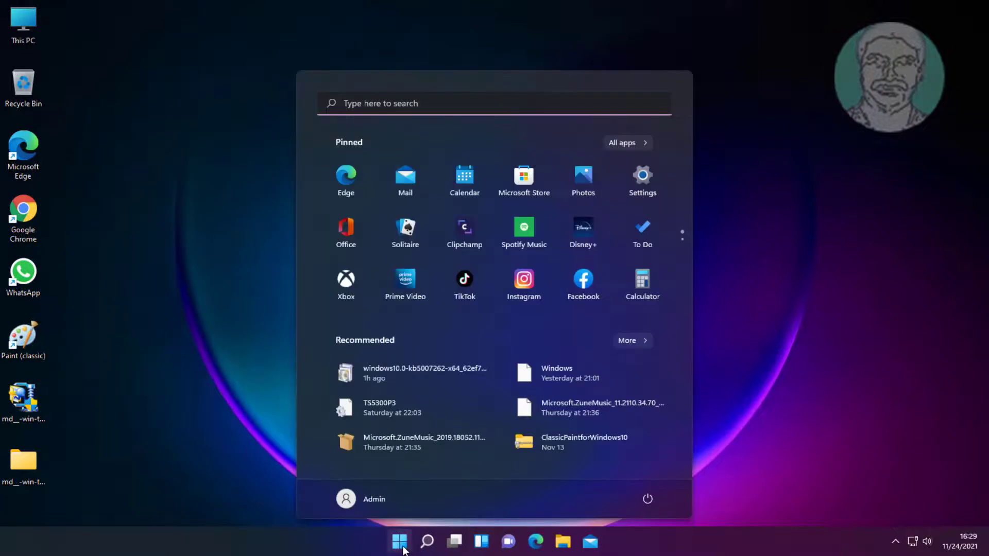
left_click(647, 499)
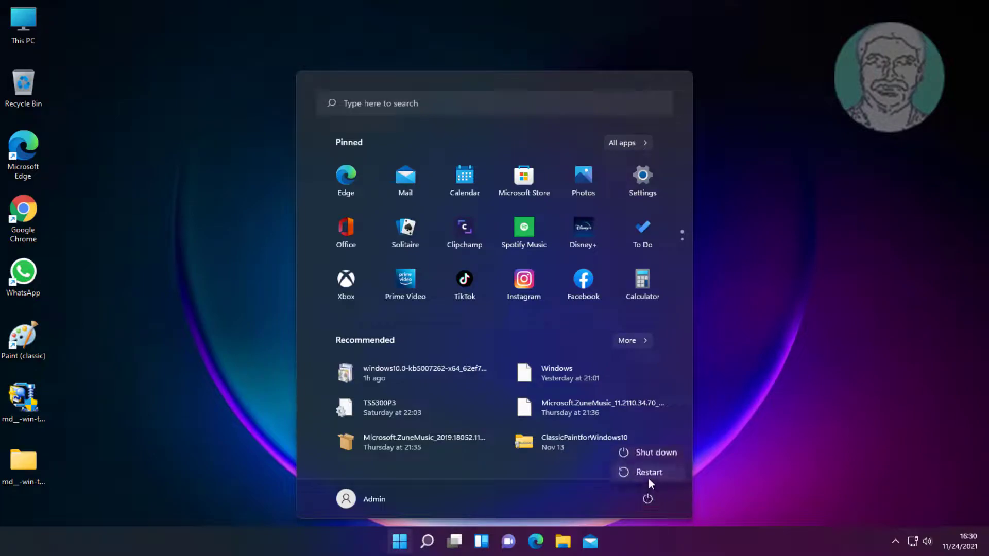
left_click(648, 475)
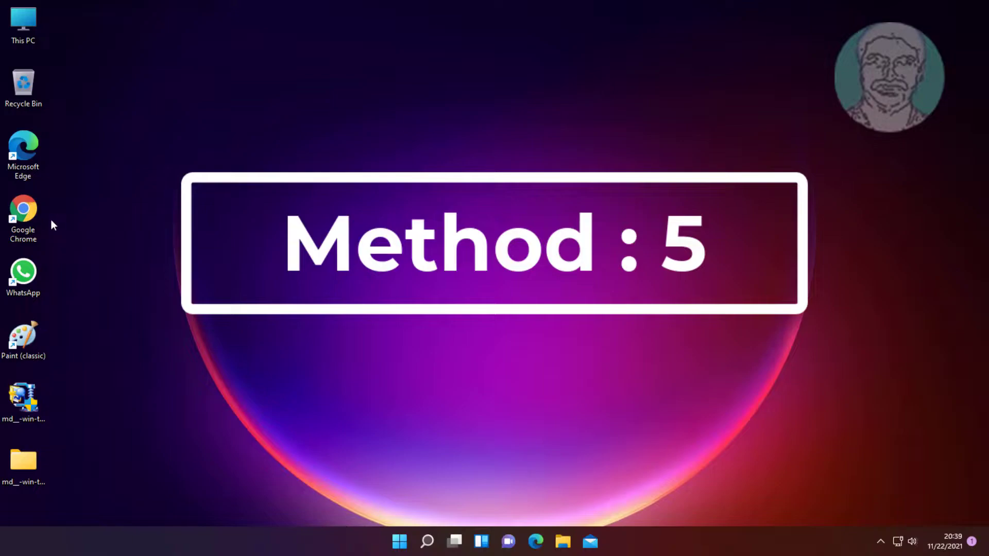
Open Google Chrome, search for "windows 11 download" and open Microsoft's Download Windows 11 page.
double_click(36, 218)
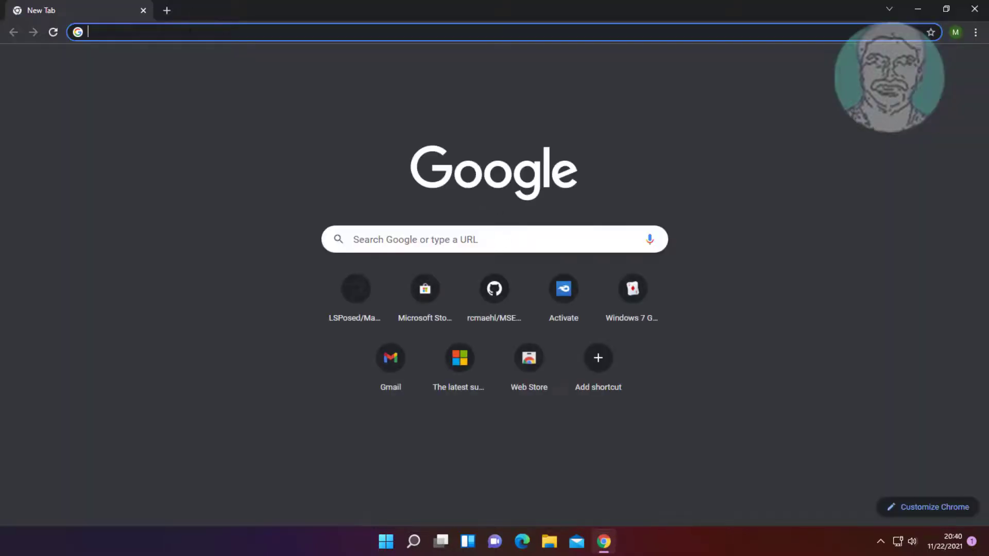
left_click(190, 33)
type("window")
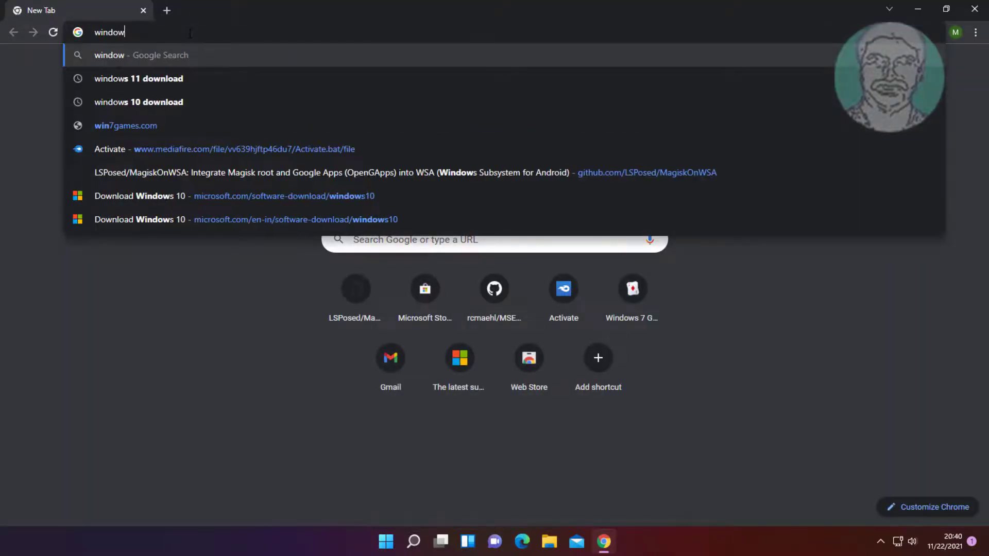
type("s 11 download")
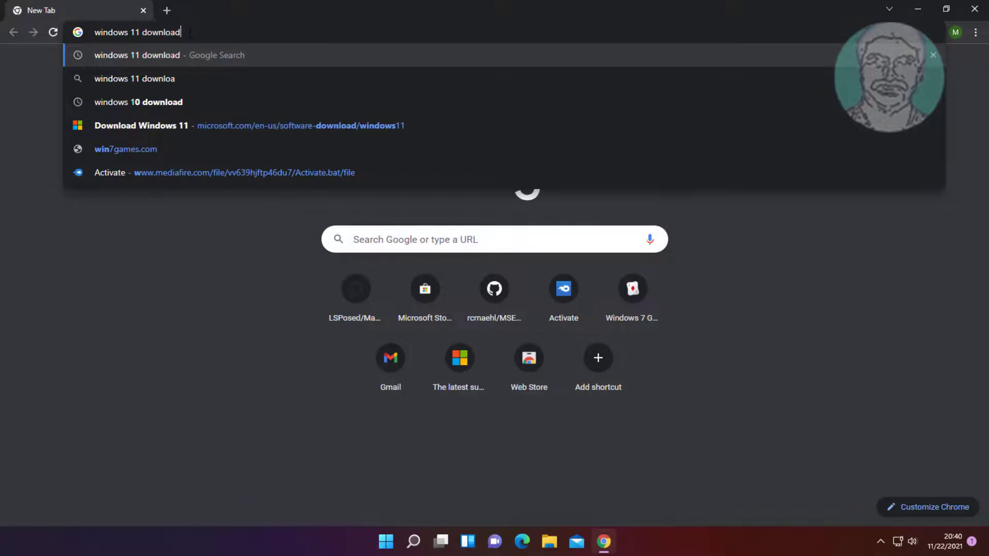
key("Return")
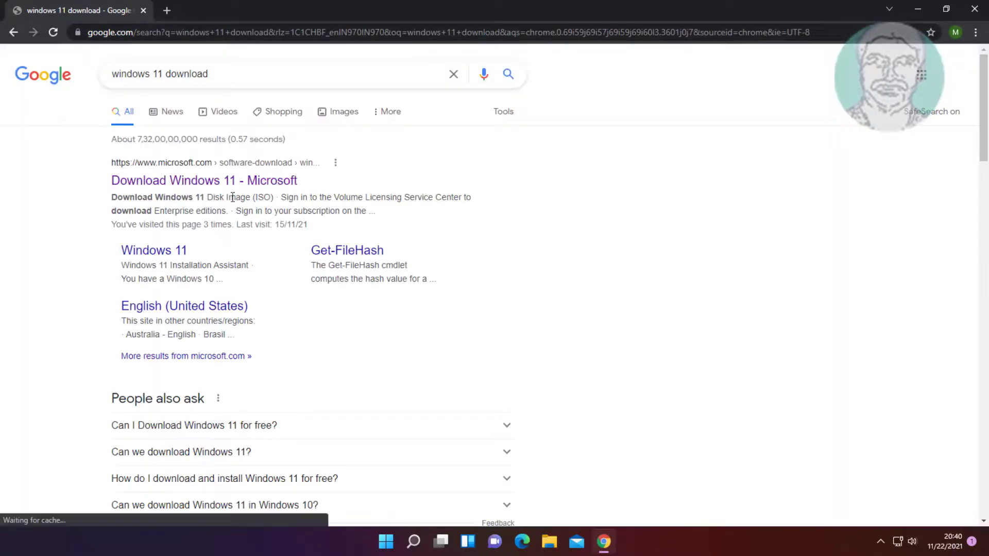
left_click(221, 182)
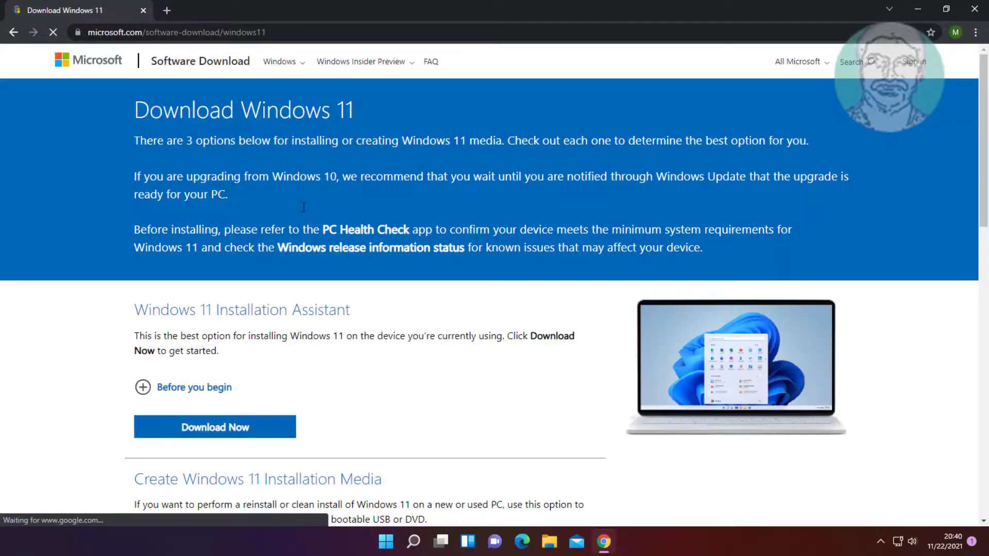
Download the media creation tool under Create Windows 11 Installation Media, run it with the browser minimized and approve the elevation request.
scroll(395, 375, "down", 5)
scroll(206, 340, "down", 1)
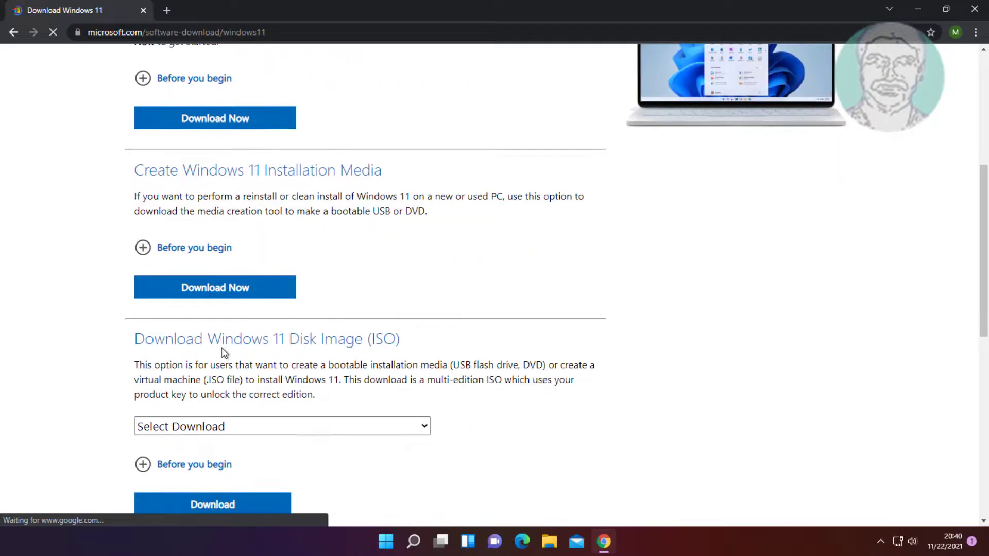
left_click(233, 290)
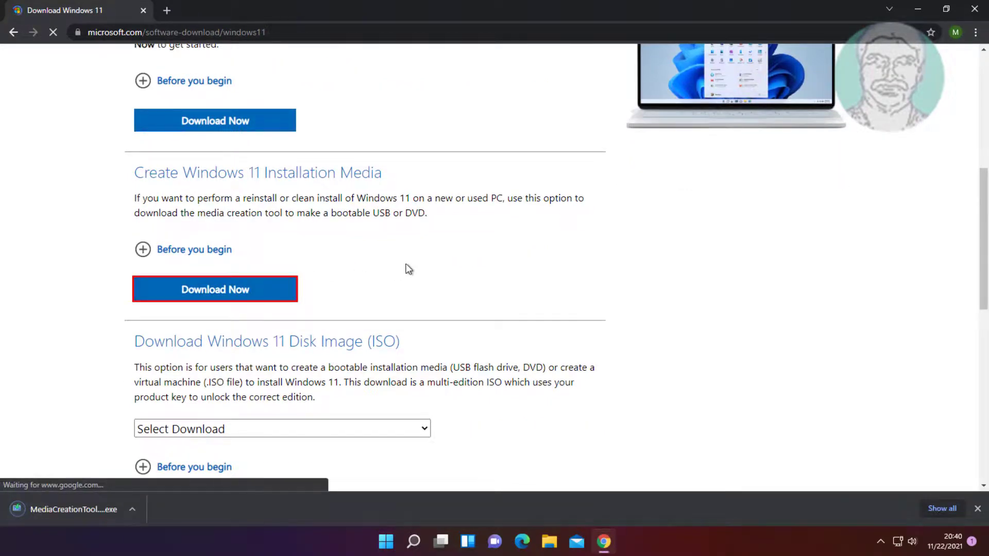
left_click(73, 509)
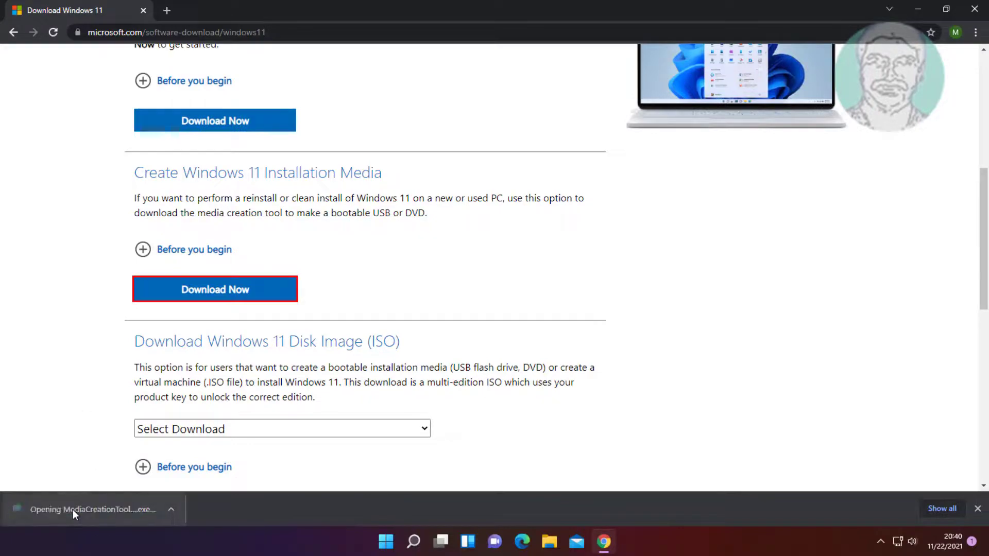
left_click(918, 9)
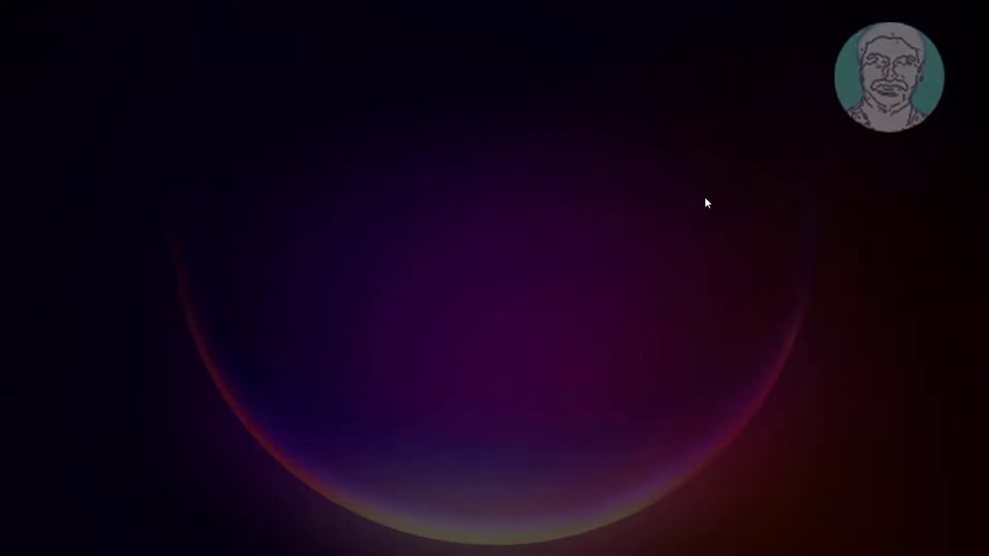
left_click(412, 367)
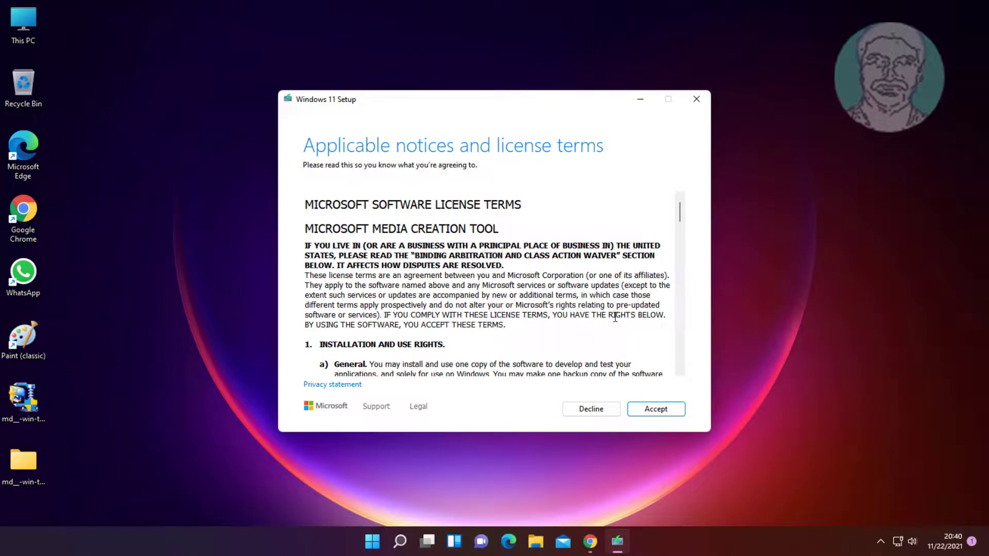
Accept the license terms, keep the recommended language and edition, choose ISO file as media, and save it as Windows in Documents.
left_click(641, 409)
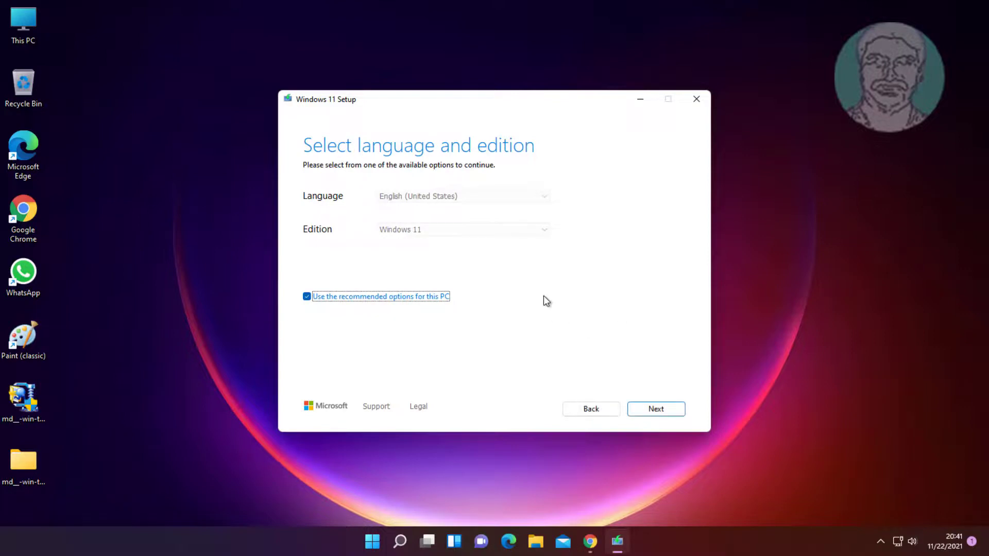
left_click(641, 409)
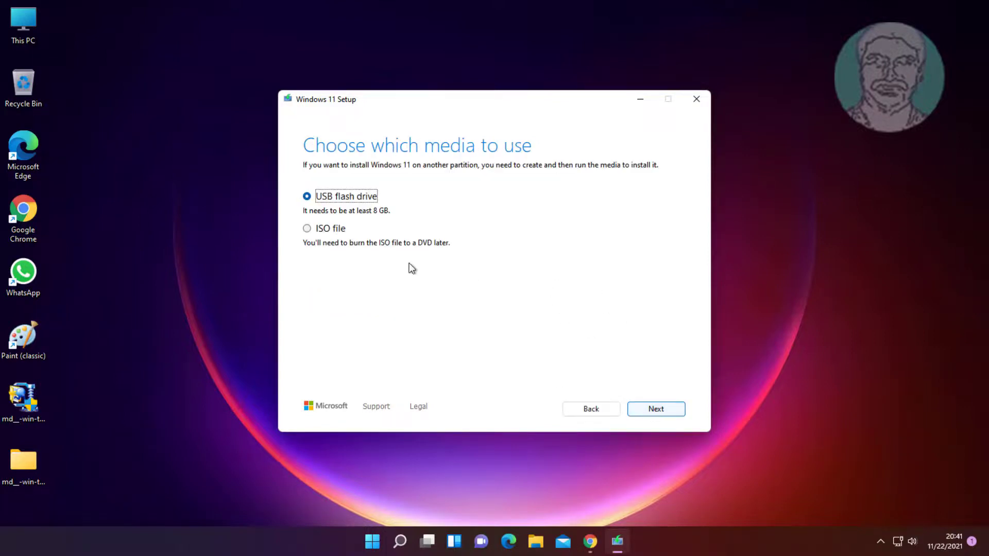
left_click(327, 230)
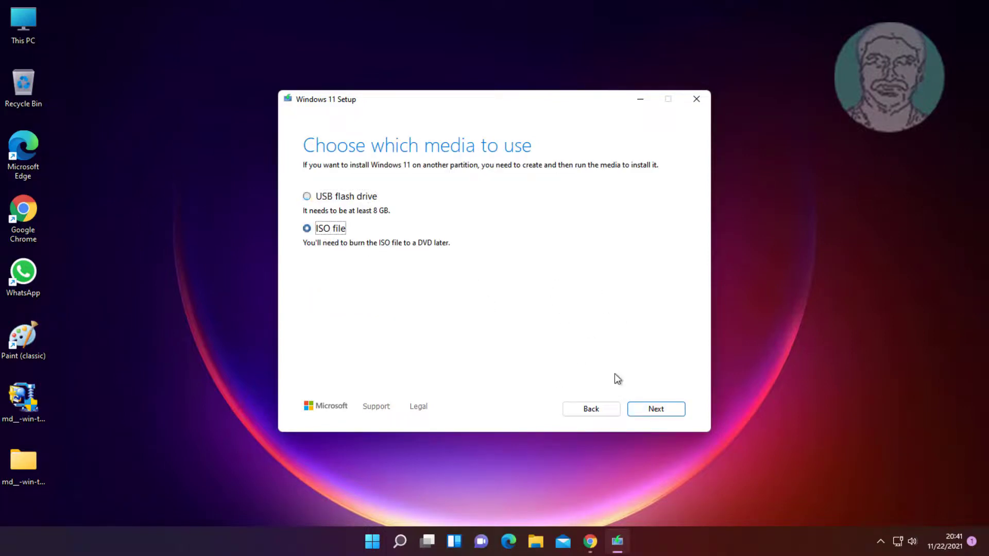
left_click(659, 410)
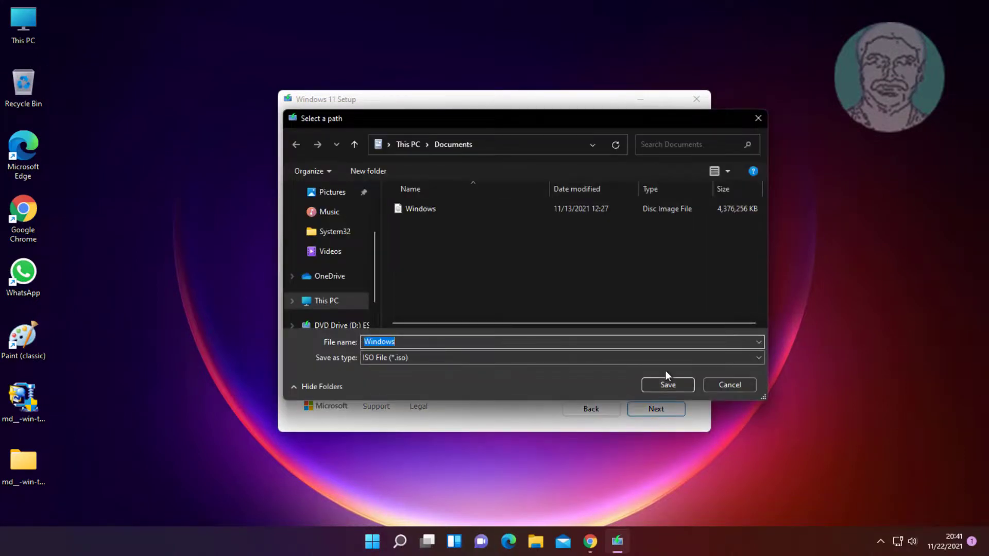
left_click(662, 386)
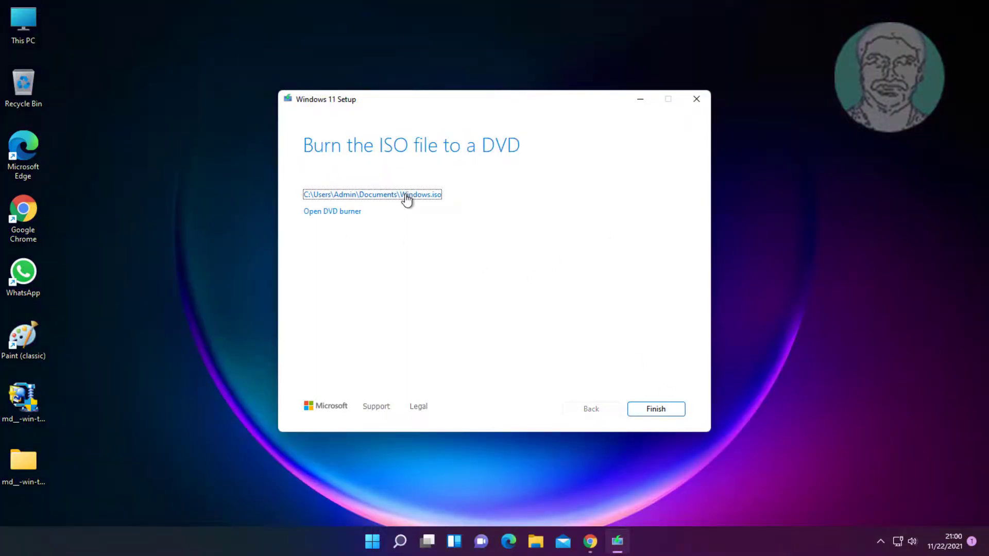
Open the created ISO's folder, finish Windows 11 Setup and mount the Windows disc image file.
left_click(407, 197)
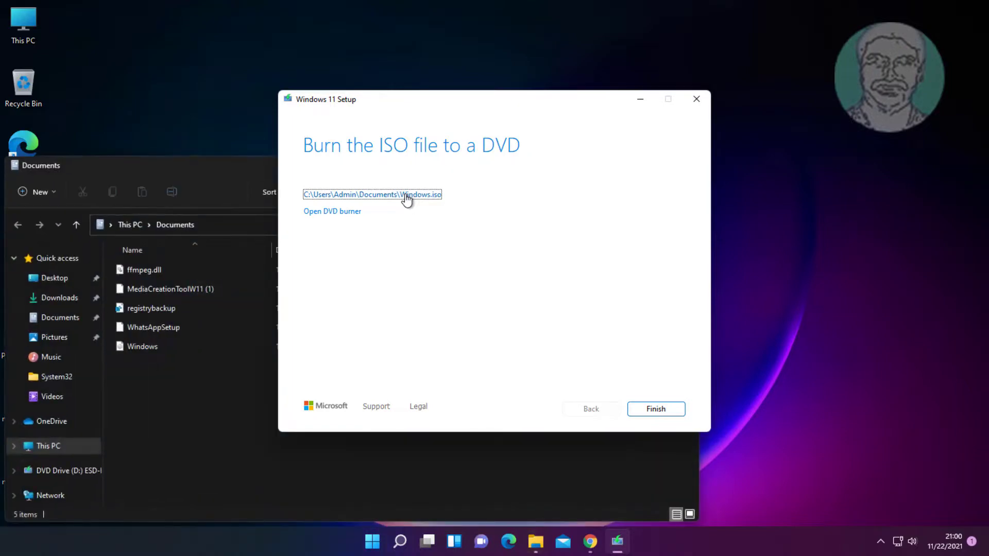
left_click(663, 408)
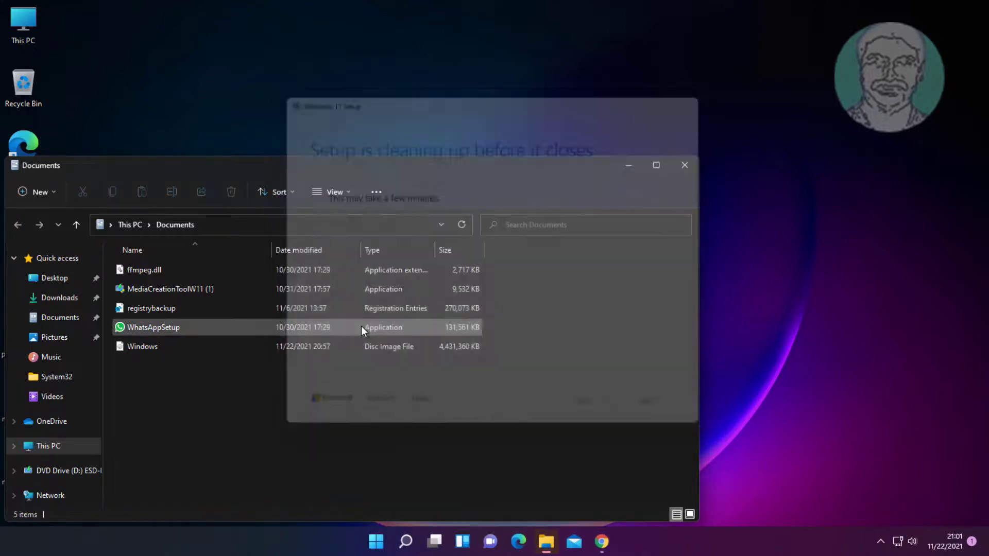
left_click(186, 348)
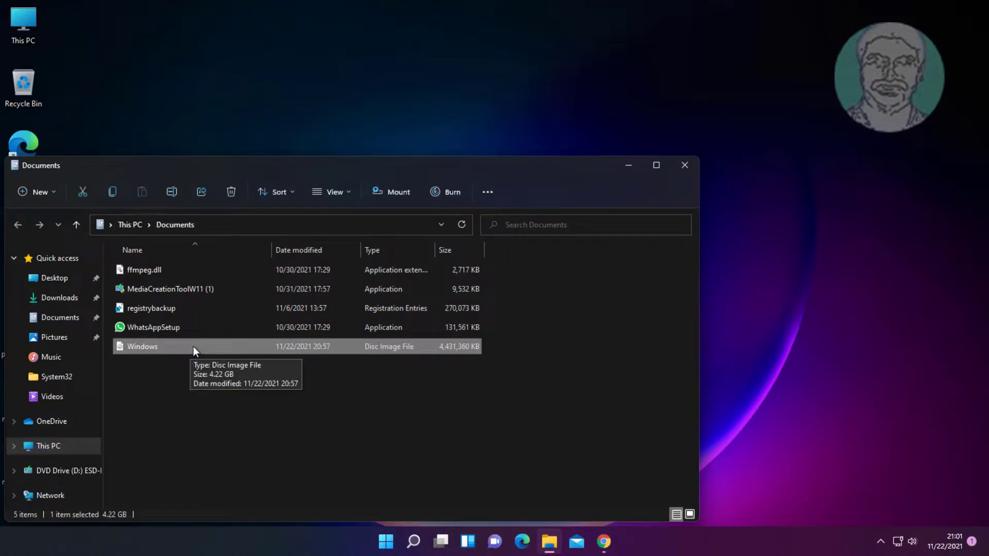
left_click(397, 194)
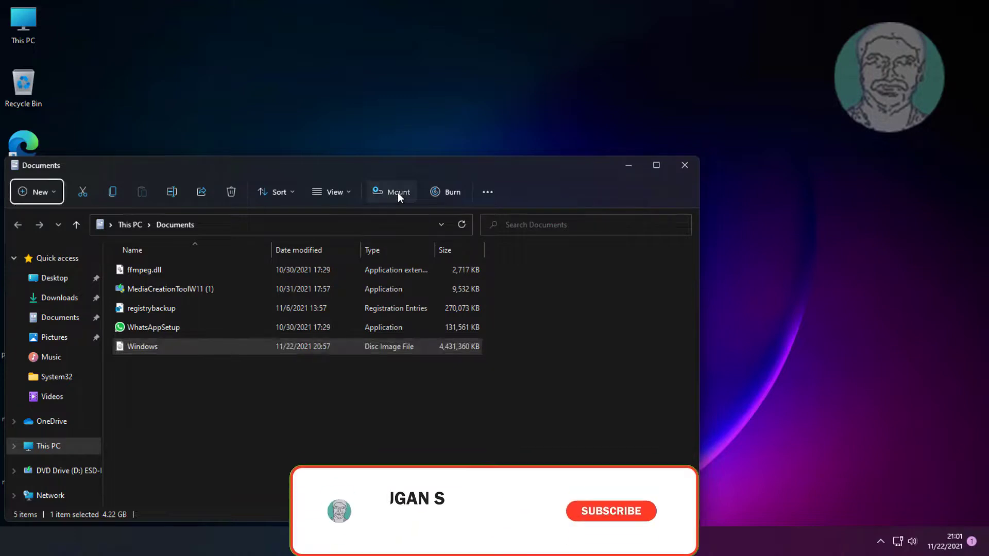